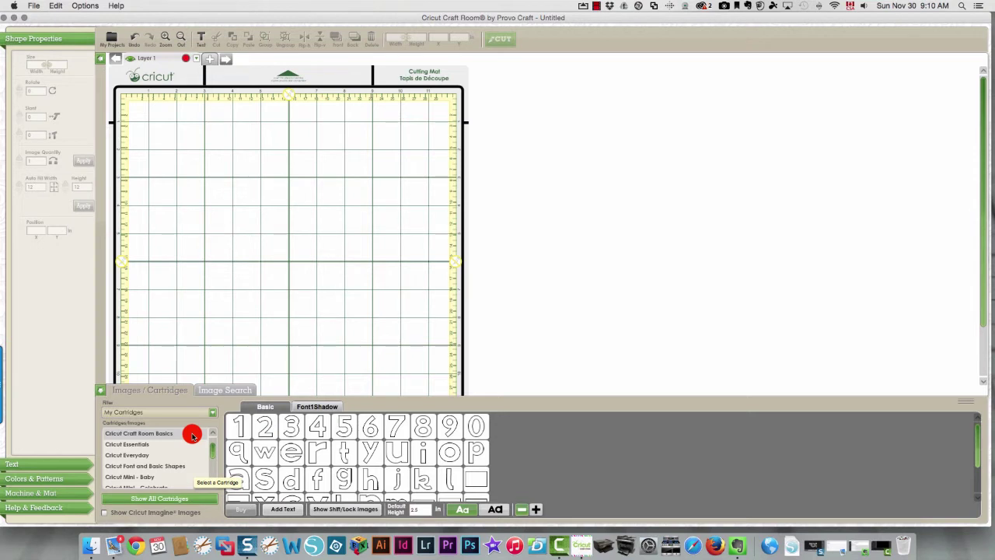
# Step: Turn on the Basics cartridge's Shift/Lock shapes and add a Square to the middle of the mat
pyautogui.moveTo(470, 478)
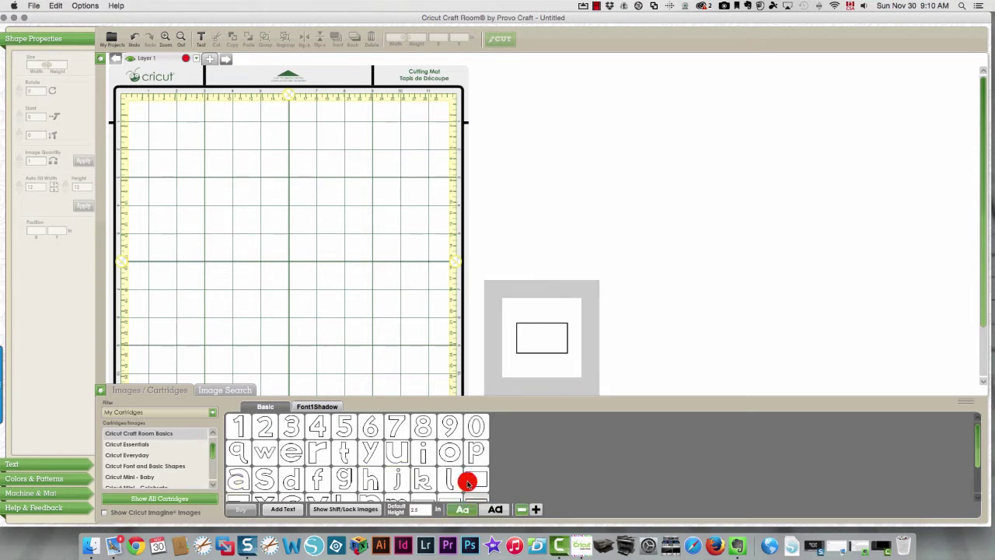
pyautogui.scroll(-2, 476, 480)
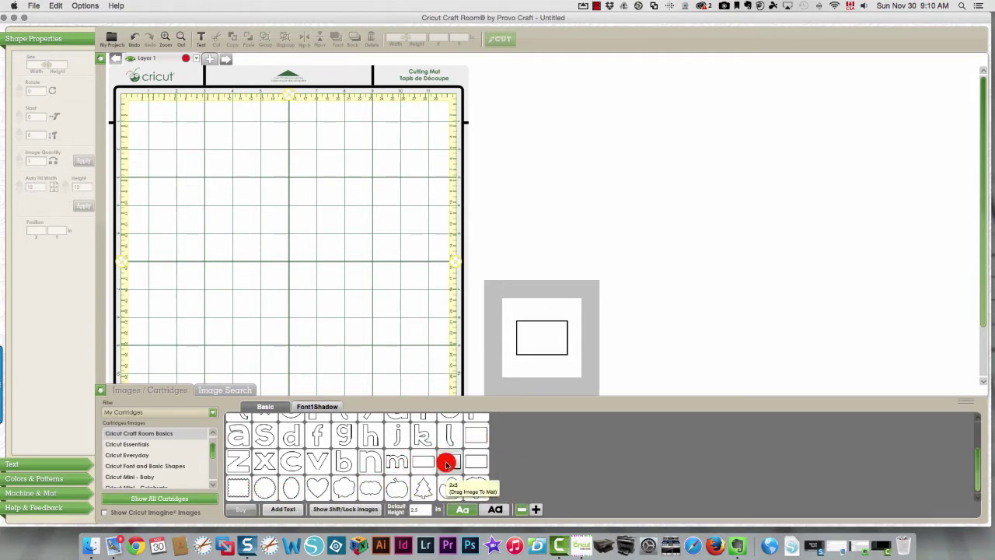
pyautogui.click(345, 511)
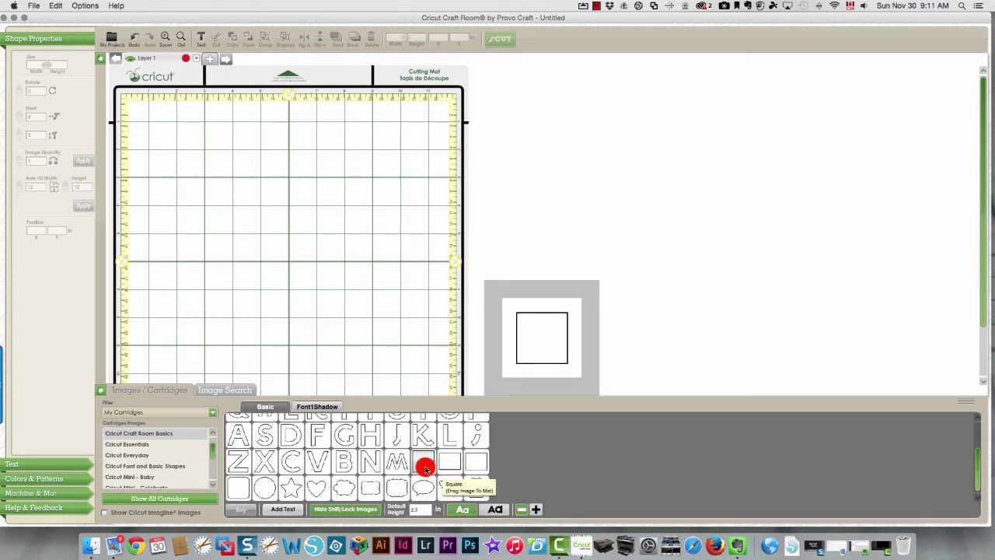
pyautogui.click(426, 465)
pyautogui.click(34, 233)
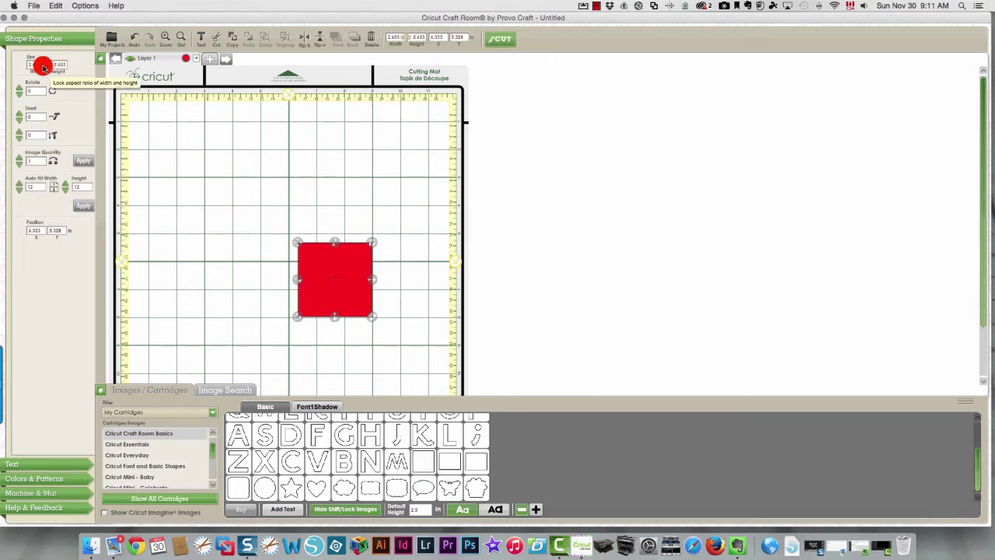
# Step: Resize the red square to 11 × 11 inches and drag it to the mat's top-left corner
pyautogui.moveTo(41, 65); pyautogui.dragTo(17, 64)
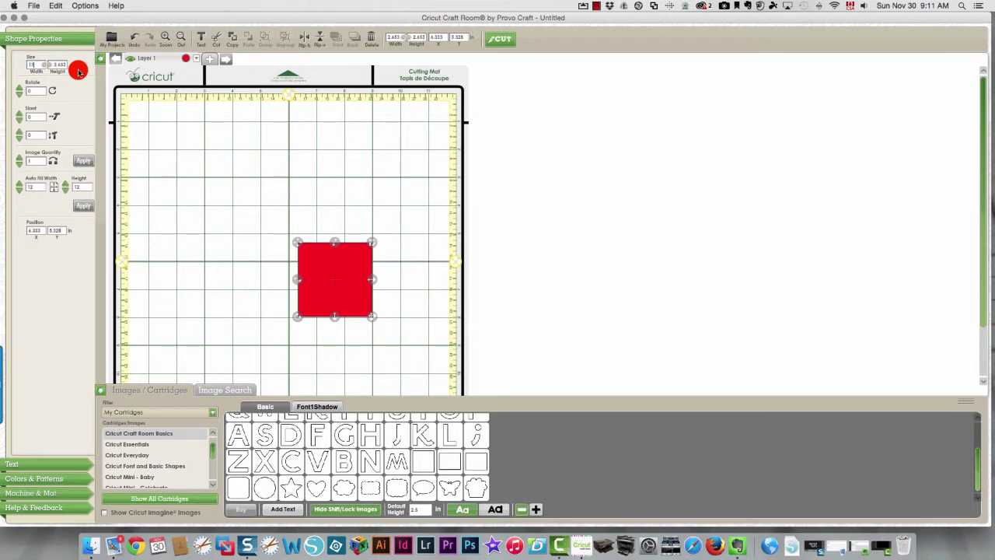
pyautogui.press('Return')
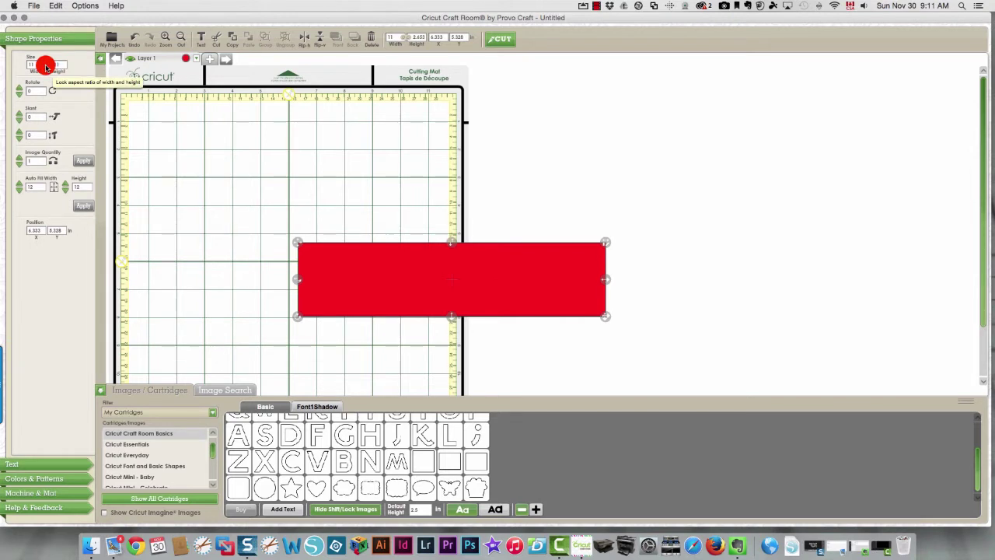
pyautogui.click(46, 67)
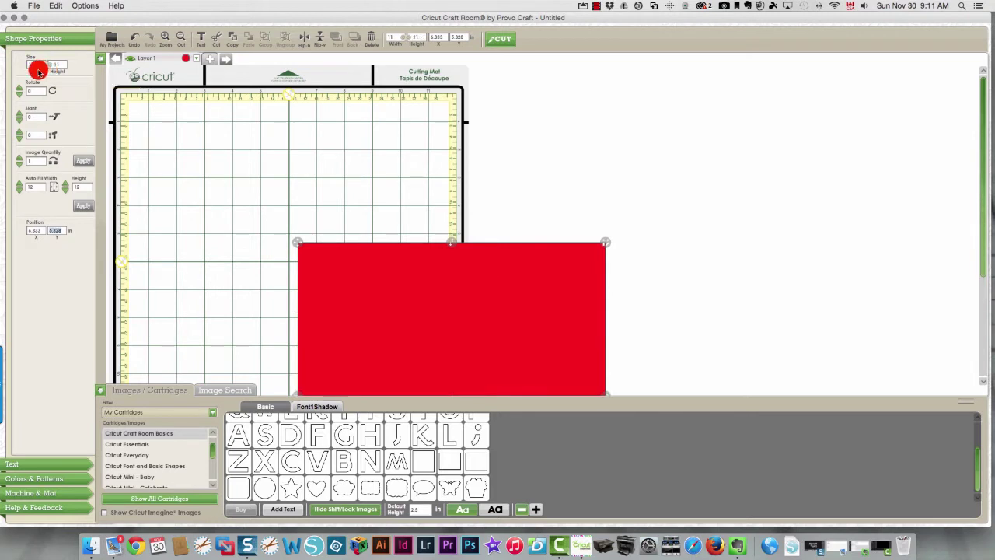
pyautogui.click(39, 65)
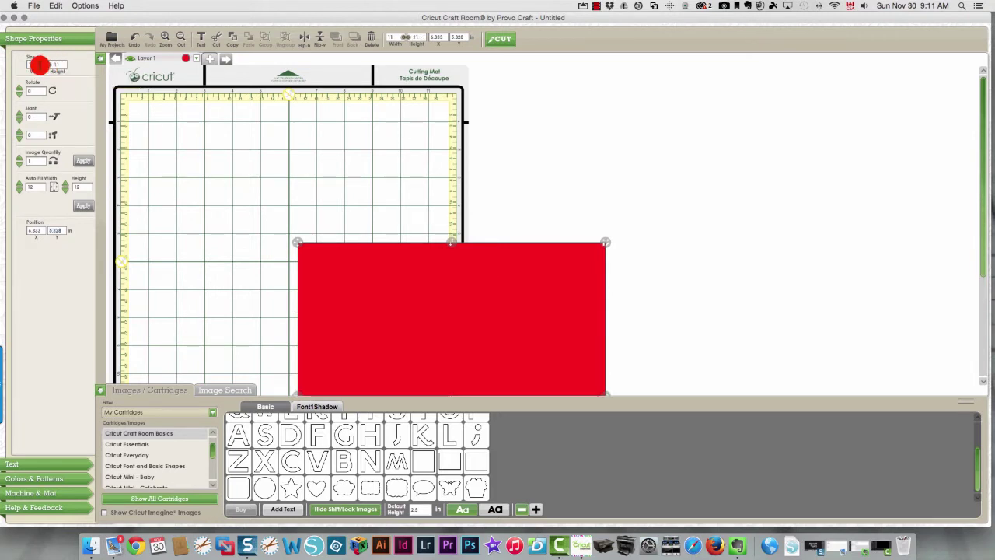
pyautogui.moveTo(36, 65)
pyautogui.mouseDown()
pyautogui.moveTo(24, 65)
pyautogui.moveTo(72, 87)
pyautogui.mouseUp()
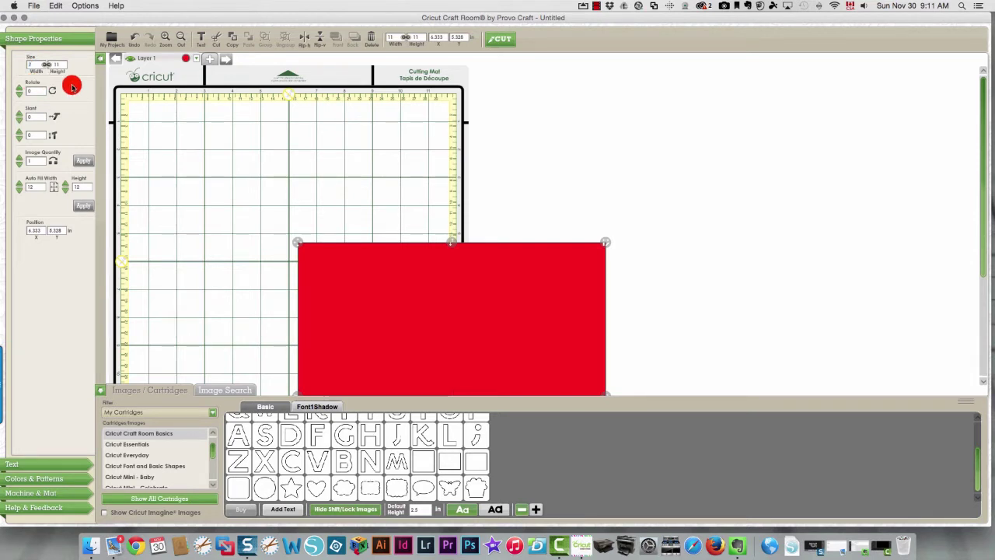
pyautogui.write('7')
pyautogui.press('Return')
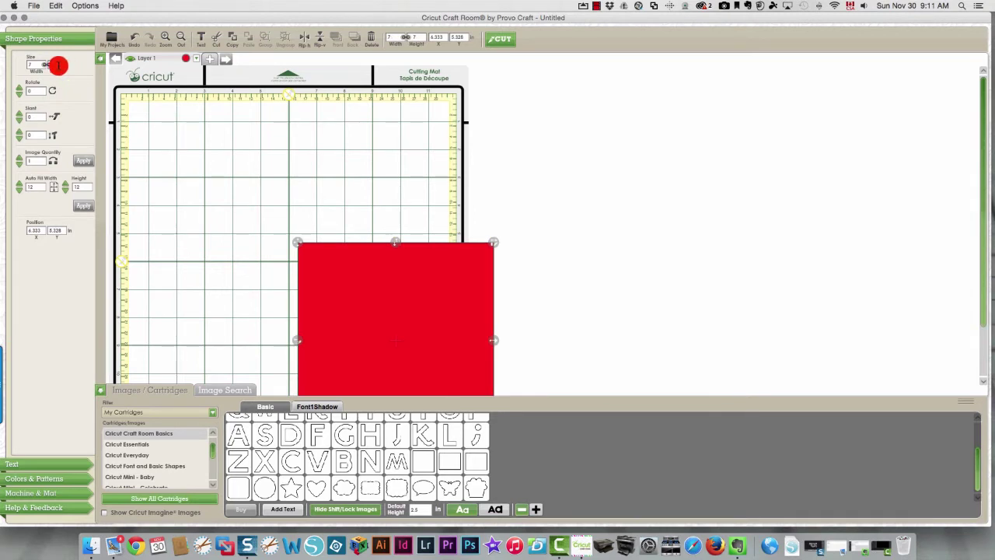
pyautogui.hotkey('ctrl', 'z')
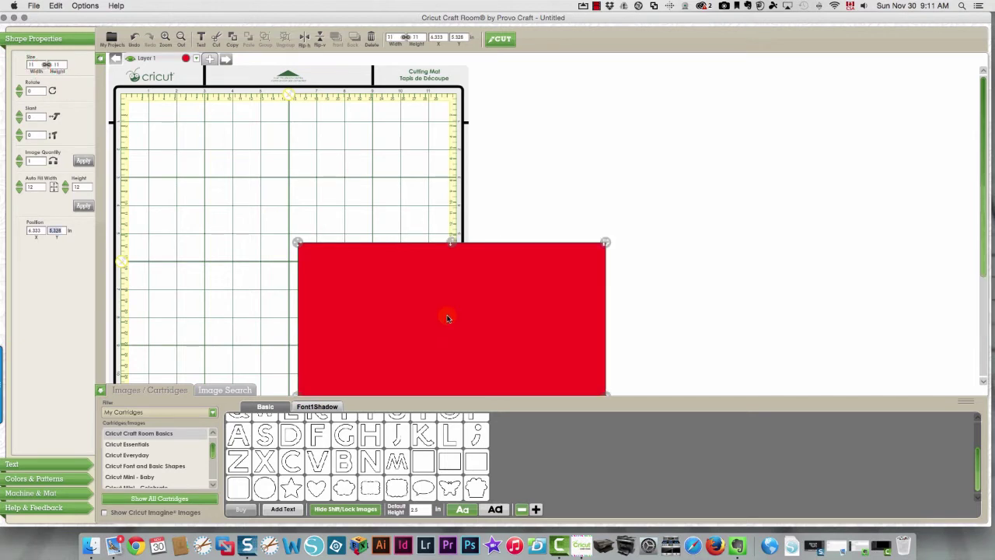
pyautogui.moveTo(451, 316); pyautogui.dragTo(280, 182)
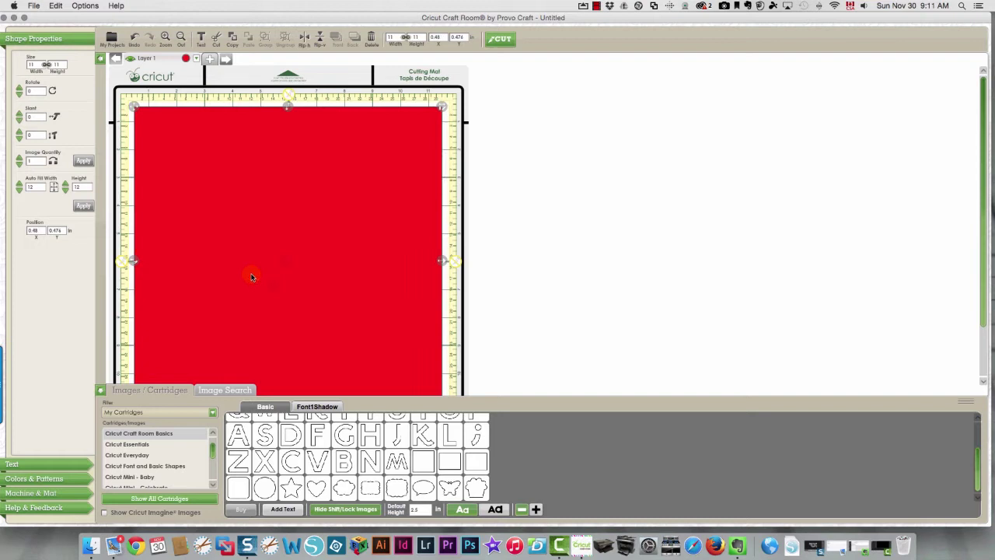
# Step: Add a rectangle from the lowercase shape set and drag it to the sheet's top-left
pyautogui.click(100, 390)
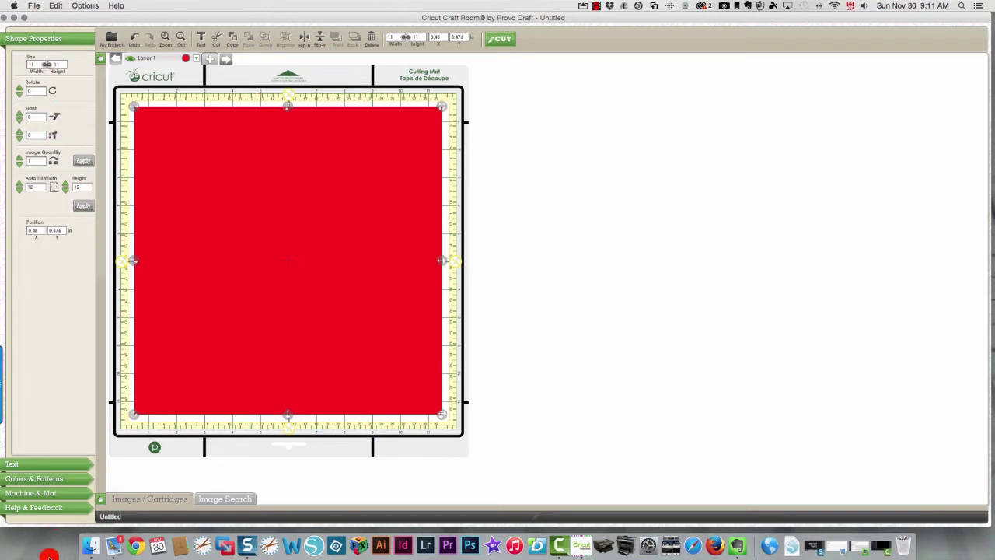
pyautogui.click(100, 498)
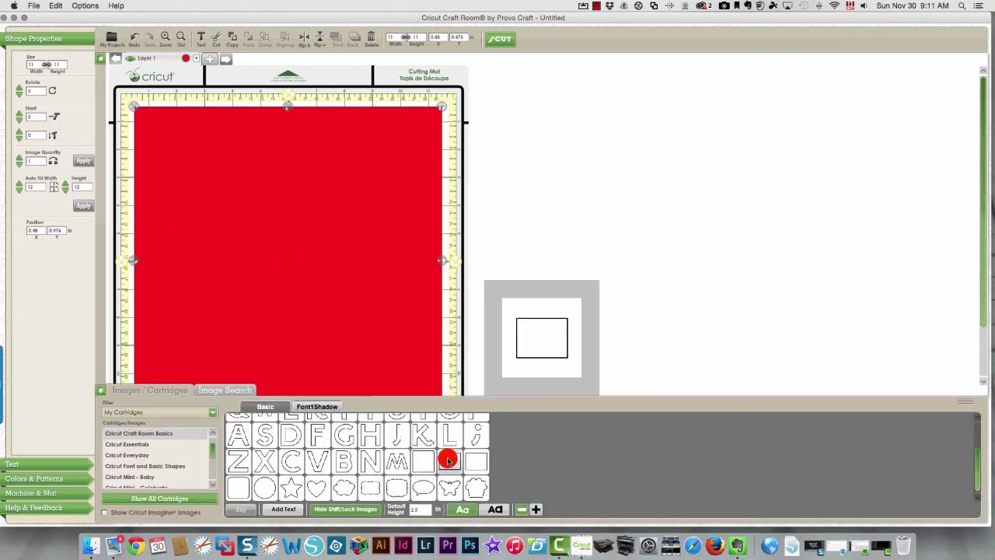
pyautogui.click(335, 510)
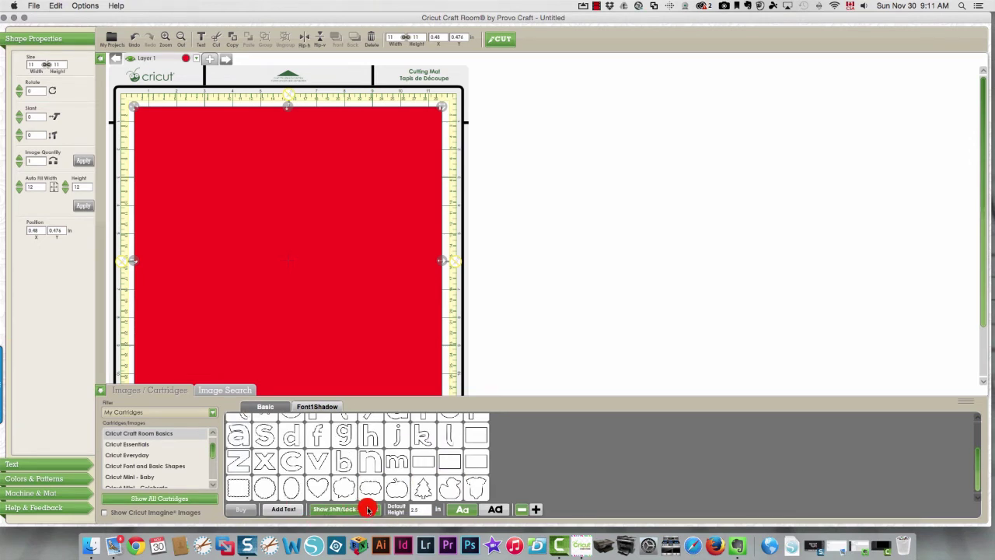
pyautogui.click(477, 435)
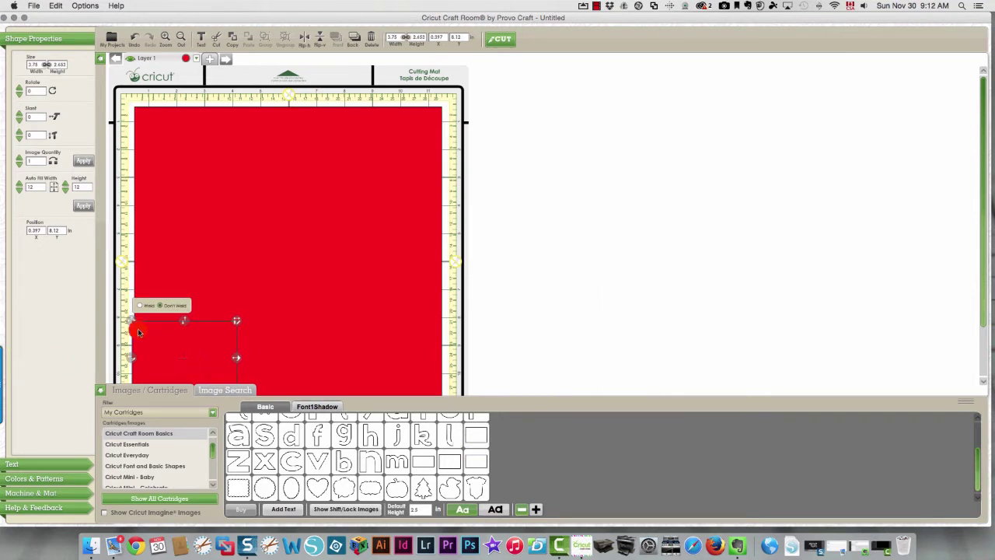
pyautogui.moveTo(131, 324); pyautogui.dragTo(144, 118)
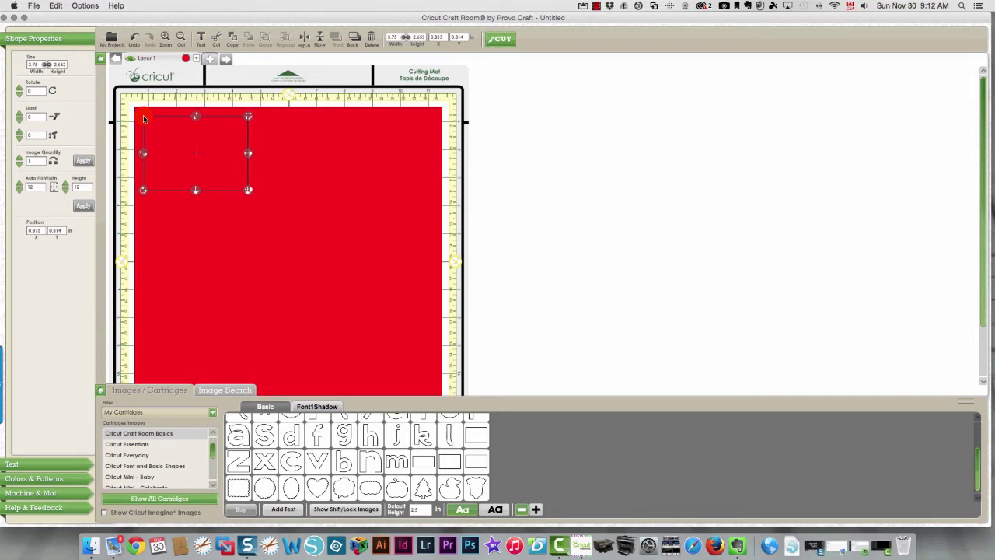
pyautogui.moveTo(144, 118); pyautogui.dragTo(144, 118)
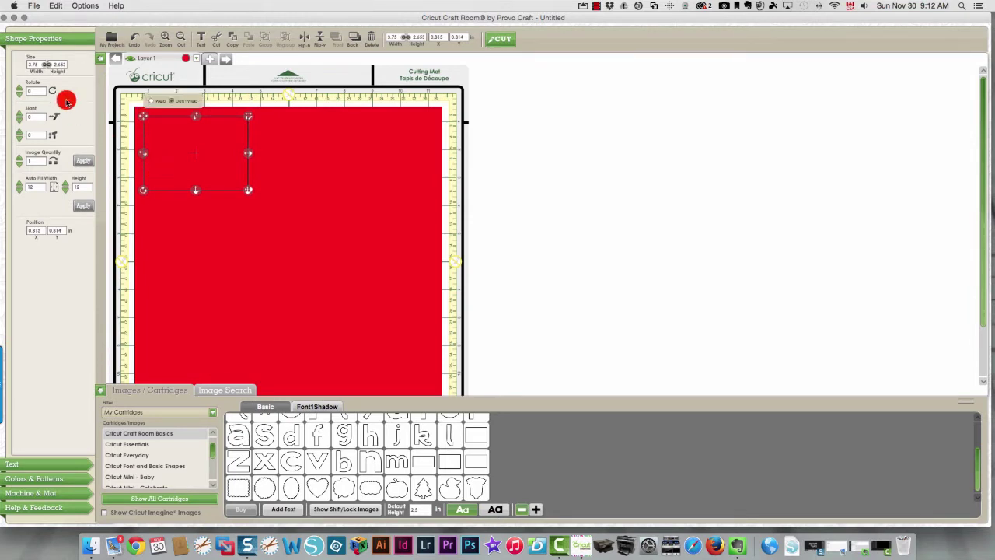
# Step: Set the rectangle's width to 4 inches, weld it to the sheet, and fine-tune its position
pyautogui.doubleClick(43, 66)
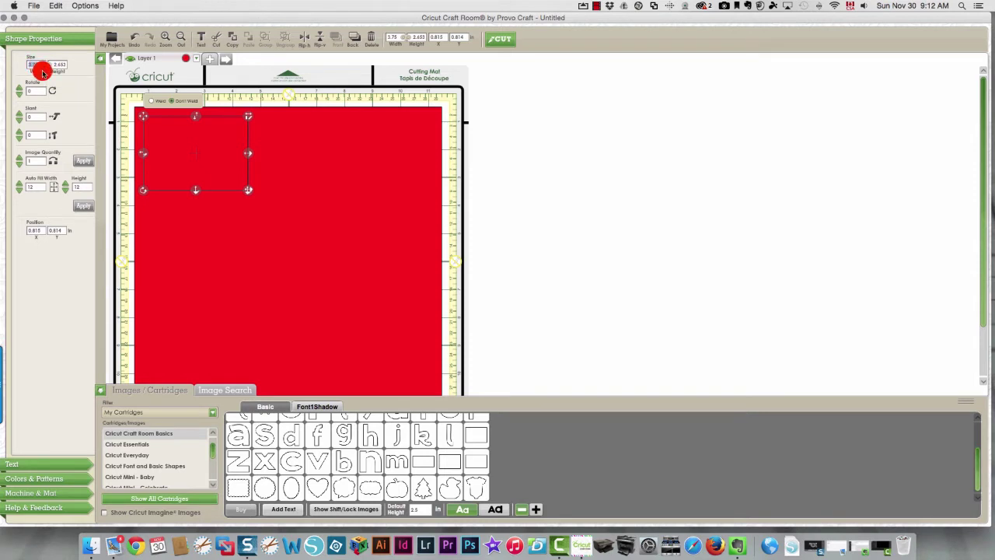
pyautogui.write('4')
pyautogui.press('Return')
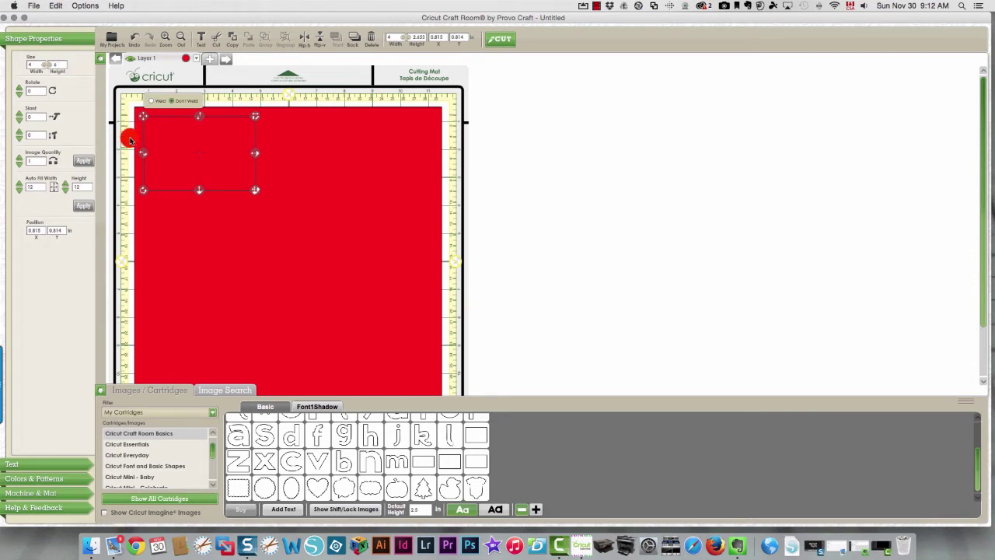
pyautogui.press('Tab')
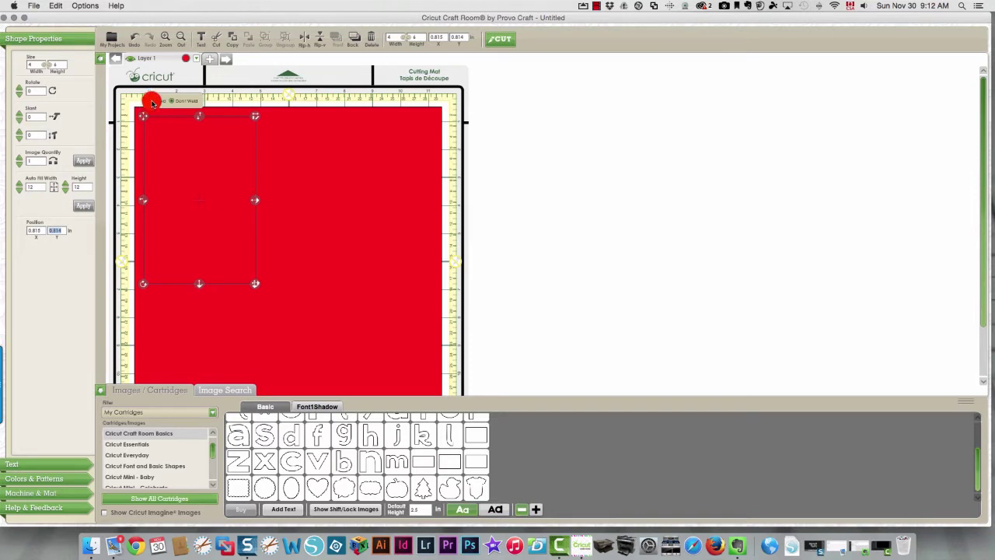
pyautogui.click(150, 103)
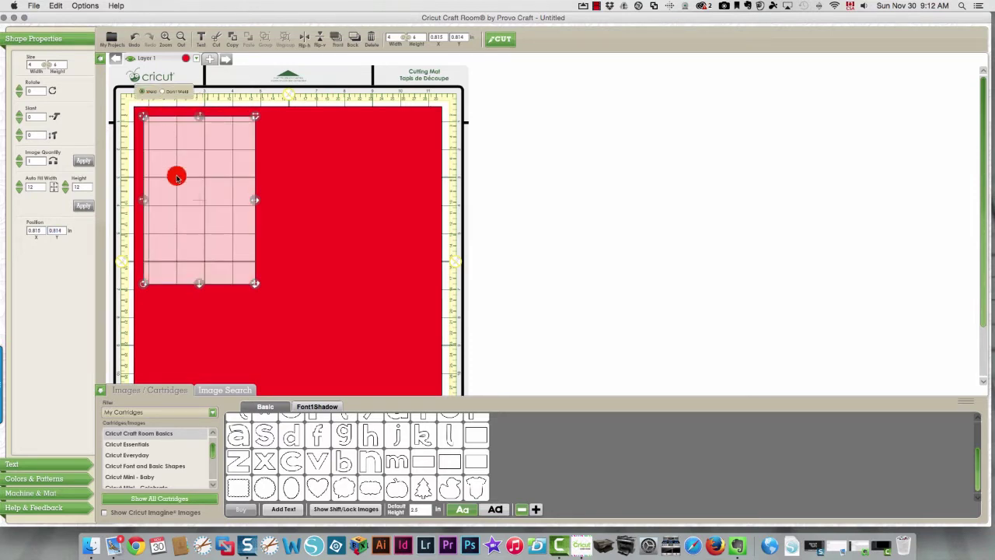
pyautogui.moveTo(176, 177); pyautogui.dragTo(176, 178)
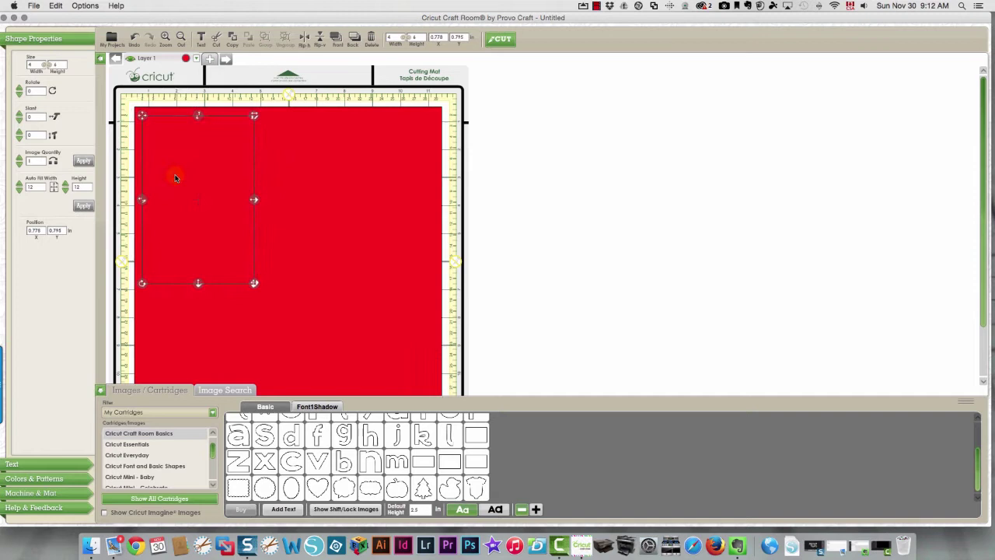
pyautogui.moveTo(173, 175); pyautogui.dragTo(140, 177)
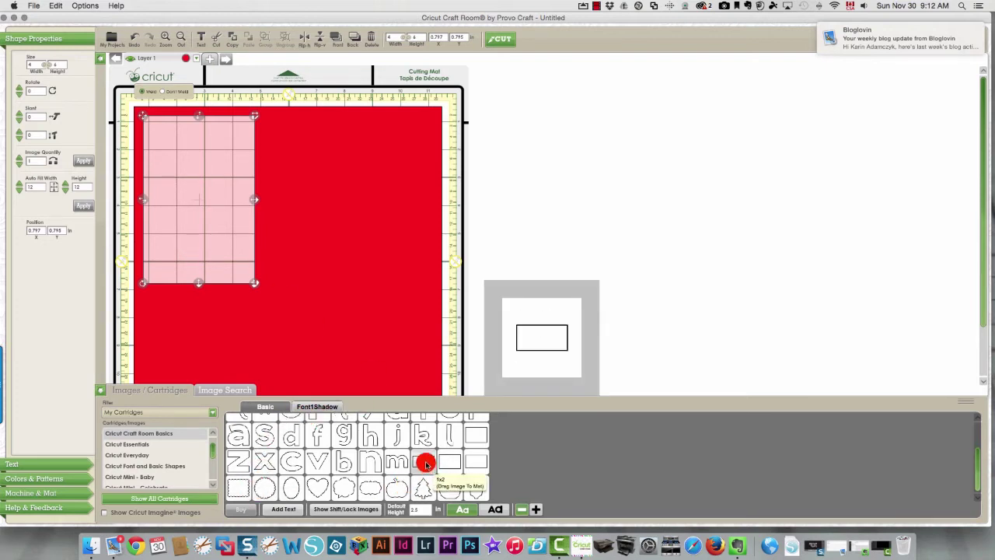
# Step: Place a second rectangle beside the first, stretch it to about 6 × 5.9 inches, and add another rectangle
pyautogui.click(474, 442)
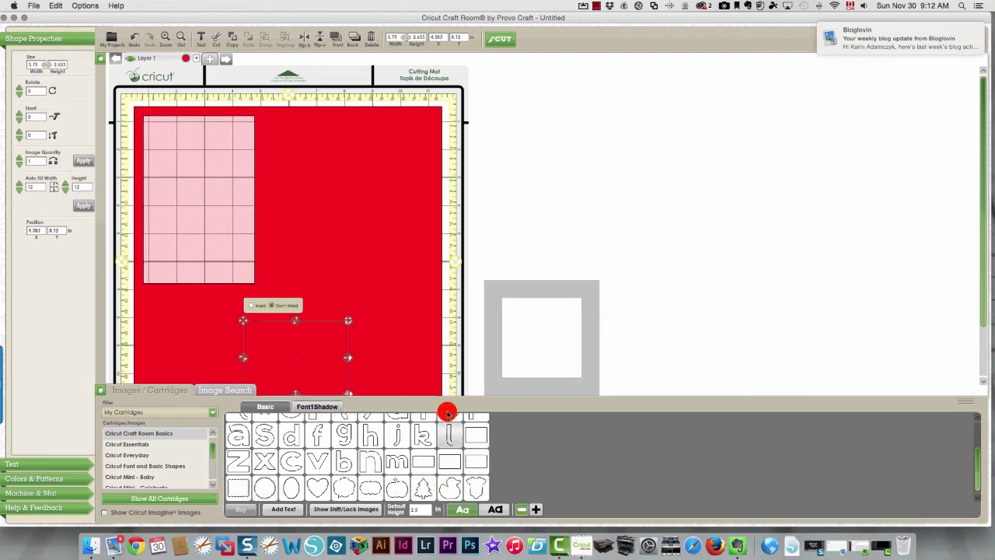
pyautogui.moveTo(243, 326); pyautogui.dragTo(329, 119)
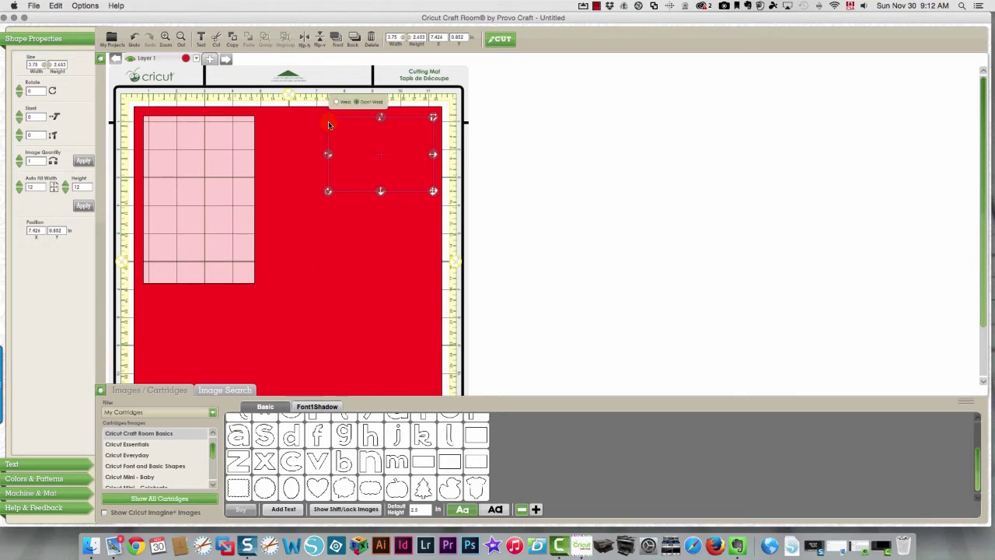
pyautogui.moveTo(329, 124); pyautogui.dragTo(262, 119)
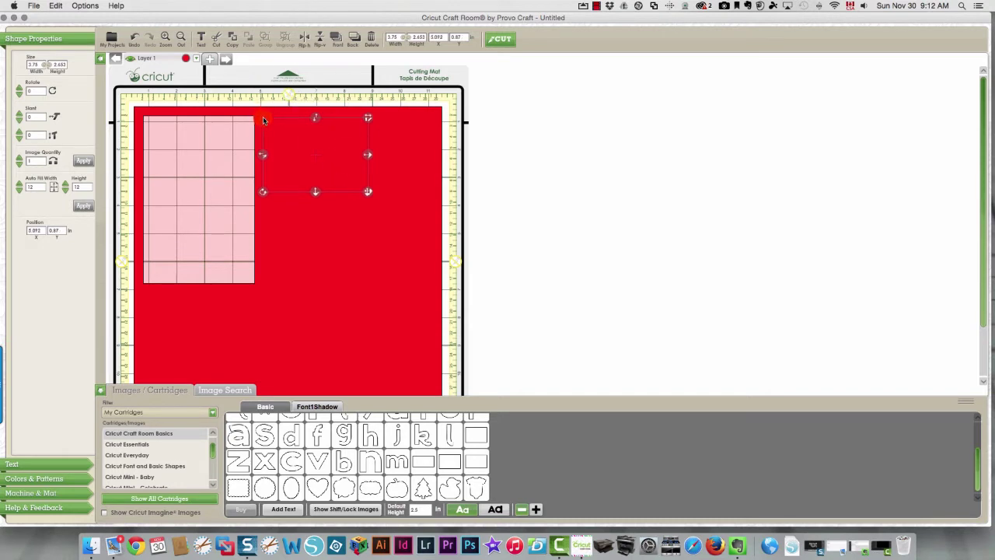
pyautogui.moveTo(370, 197); pyautogui.dragTo(442, 240)
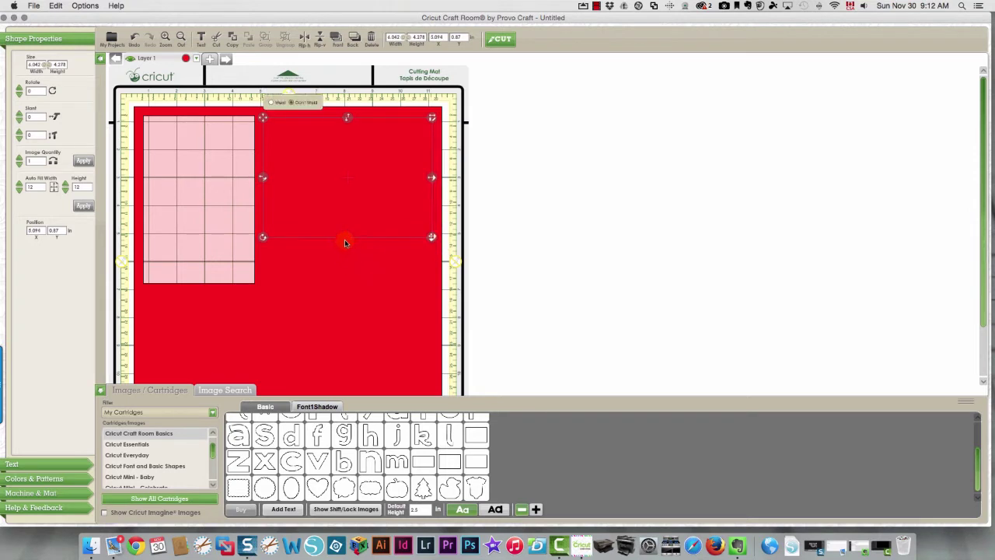
pyautogui.moveTo(347, 245); pyautogui.dragTo(346, 286)
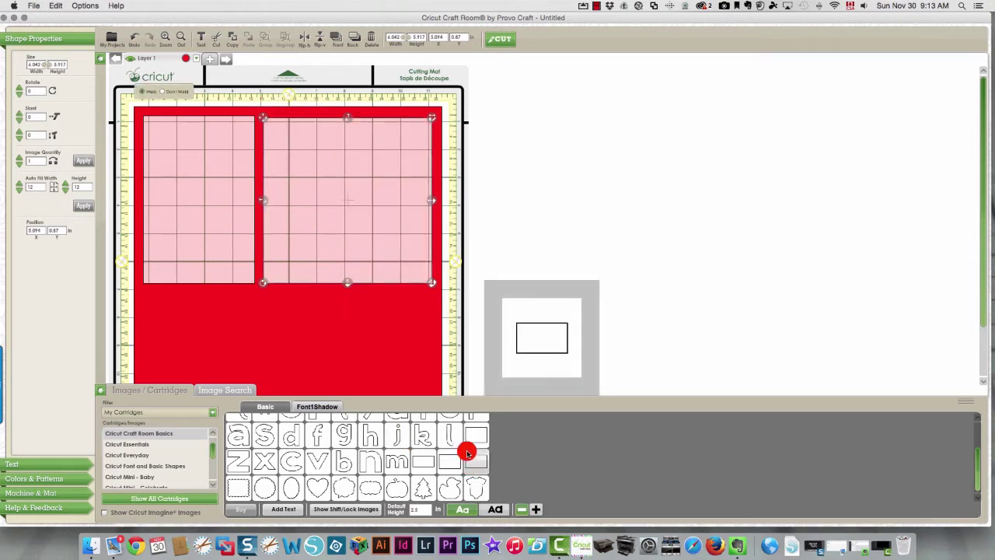
pyautogui.click(470, 436)
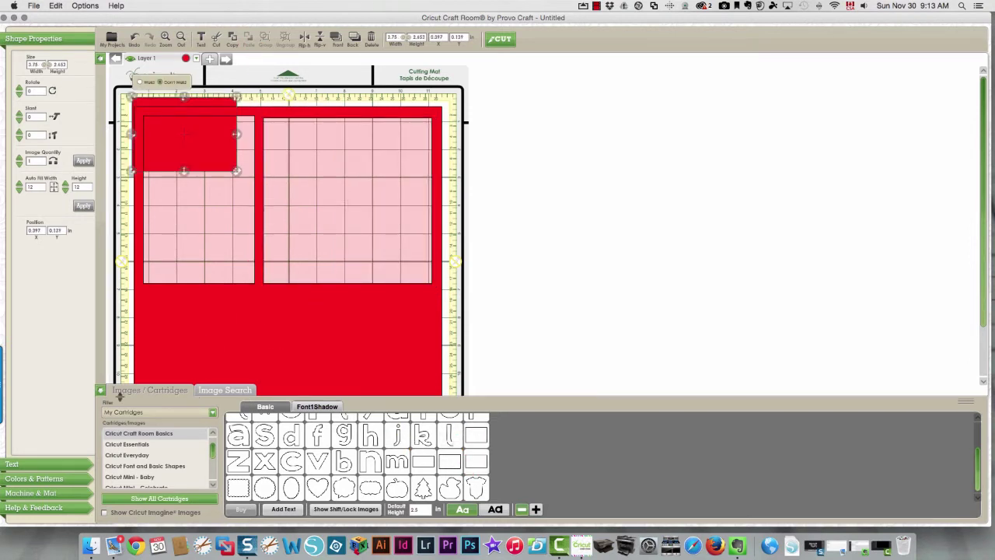
# Step: Move the new rectangle to the sheet's lower middle, shrink it, and weld it into the sheet
pyautogui.click(99, 390)
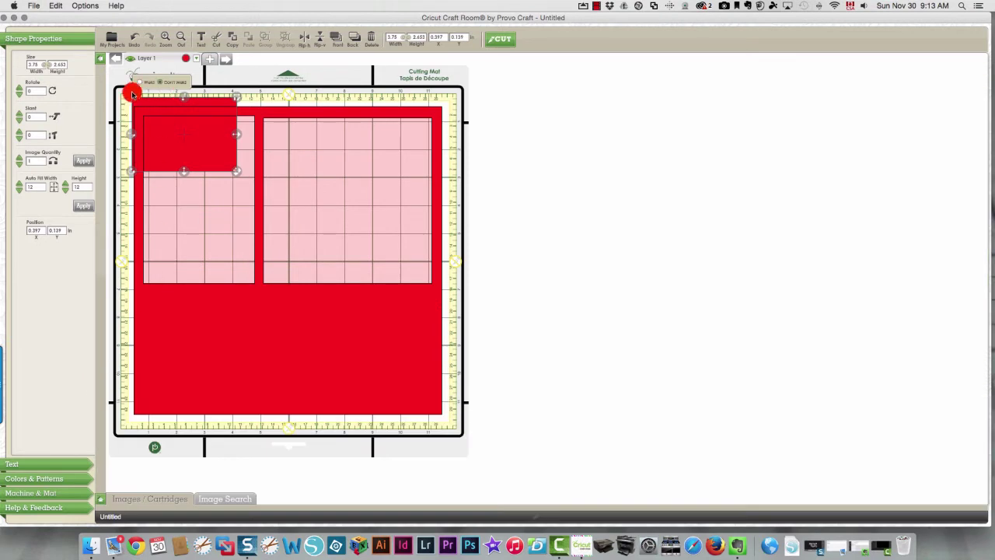
pyautogui.moveTo(132, 95); pyautogui.dragTo(265, 295)
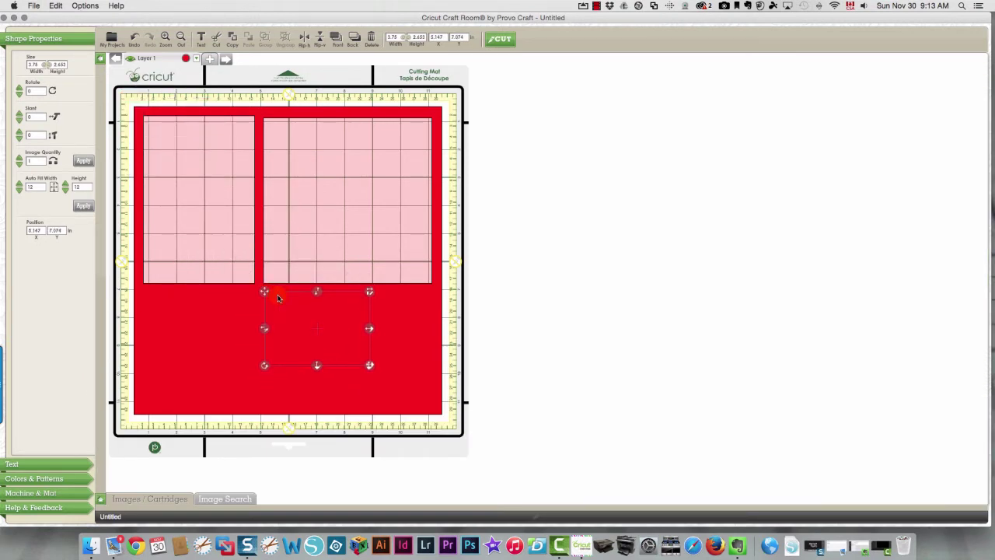
pyautogui.moveTo(365, 360); pyautogui.dragTo(342, 324)
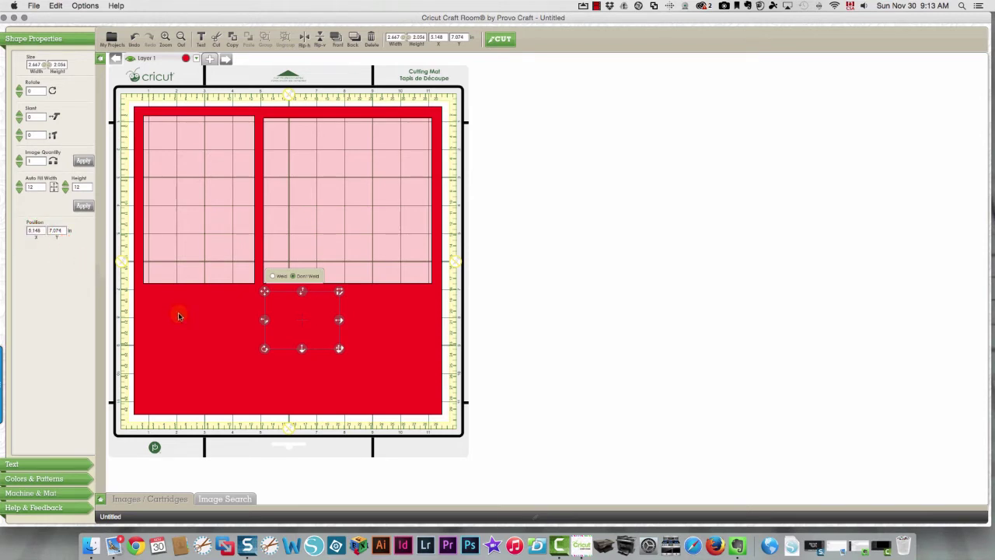
pyautogui.click(266, 319)
pyautogui.rightClick(288, 310)
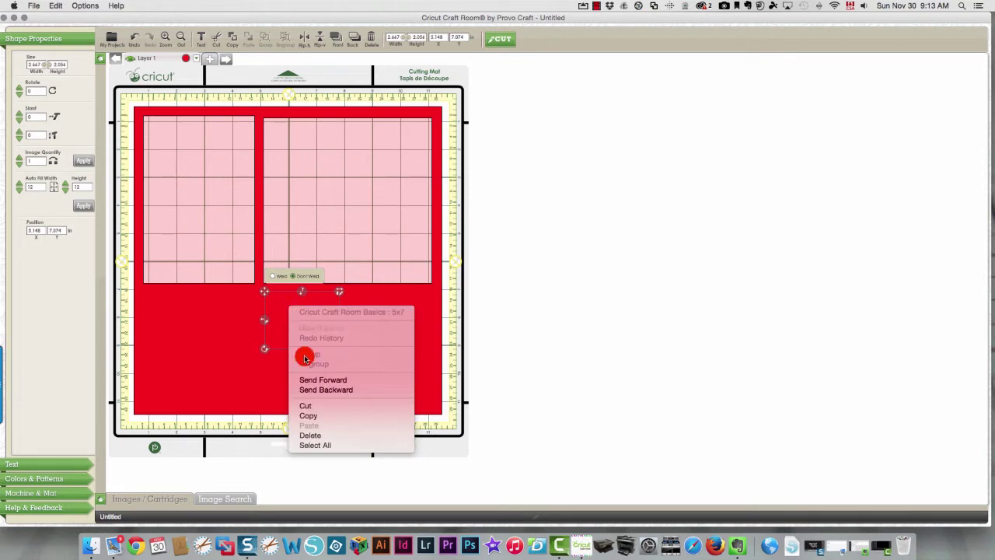
pyautogui.click(269, 277)
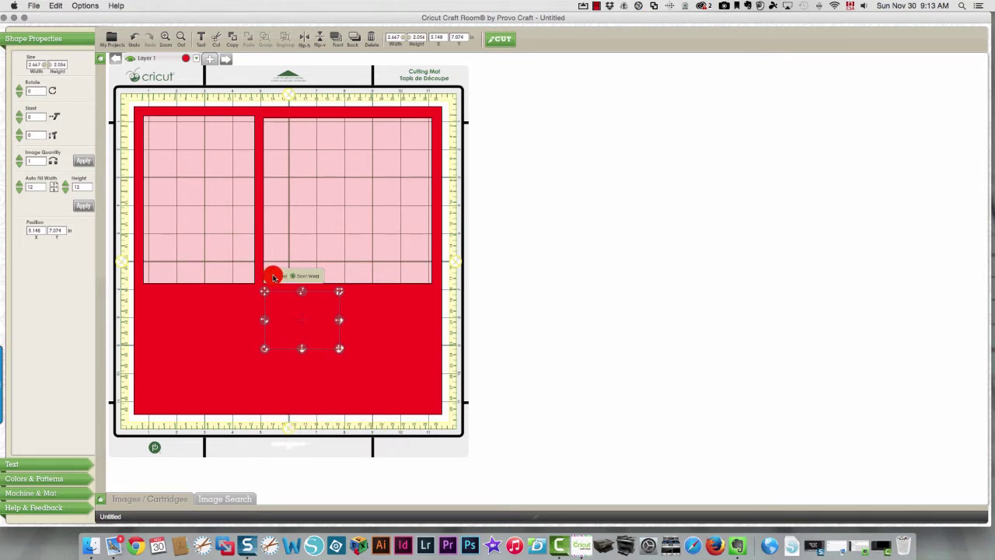
# Step: Copy and paste the small rectangle and place the copy to its right
pyautogui.rightClick(282, 314)
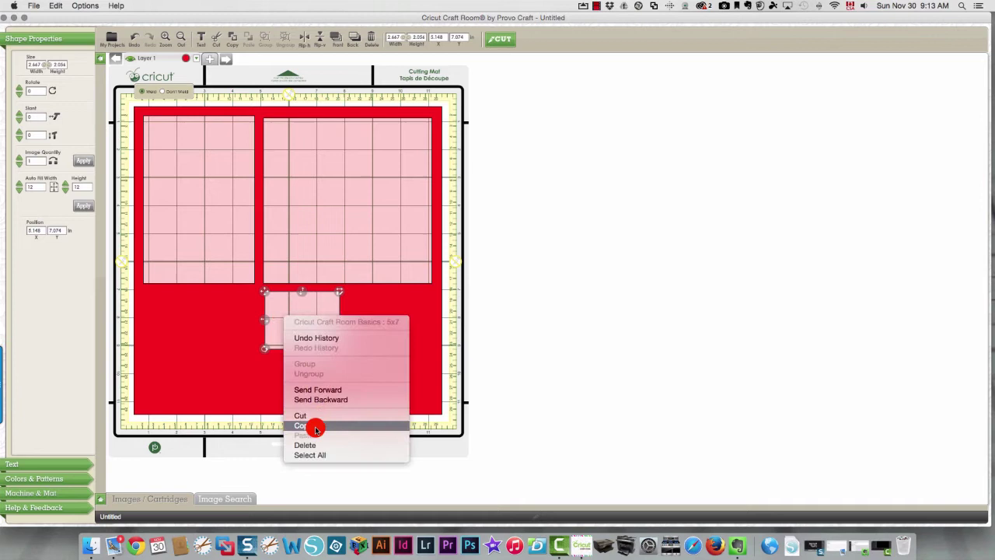
pyautogui.click(316, 426)
pyautogui.rightClick(318, 316)
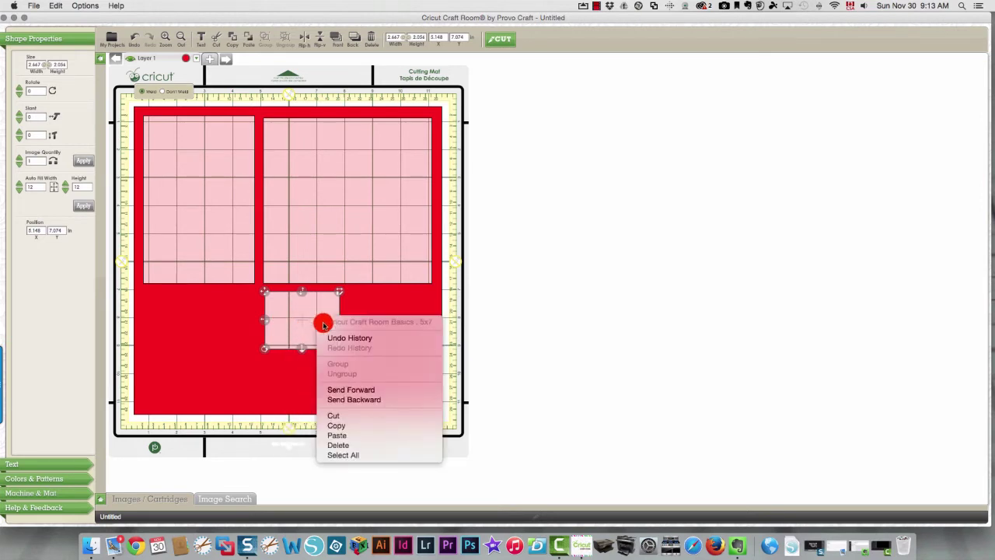
pyautogui.click(337, 435)
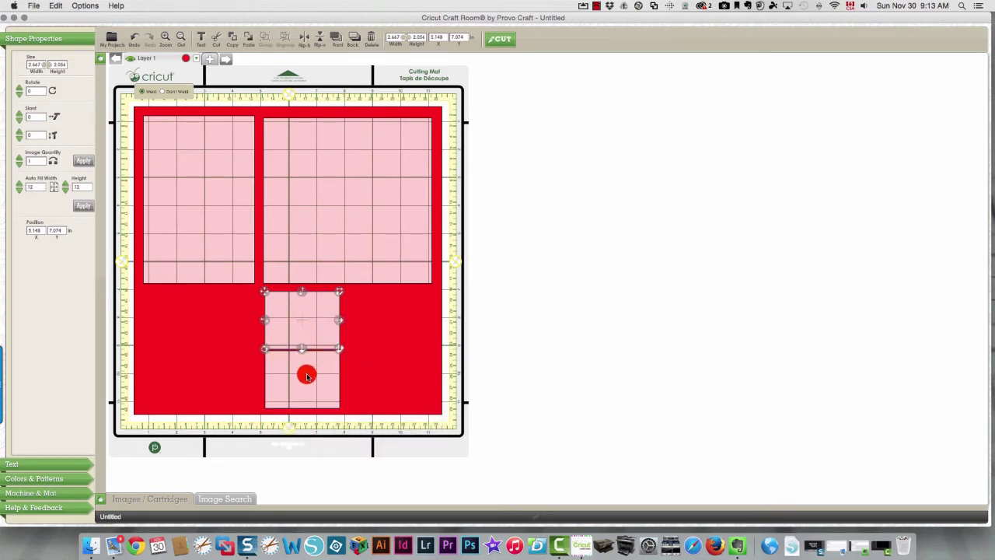
pyautogui.moveTo(307, 376); pyautogui.dragTo(399, 319)
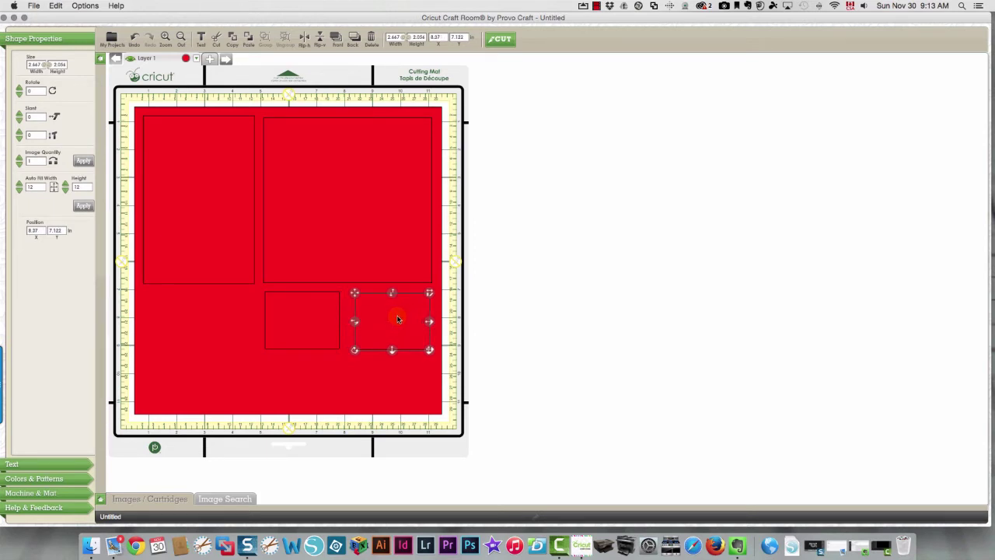
pyautogui.click(313, 320)
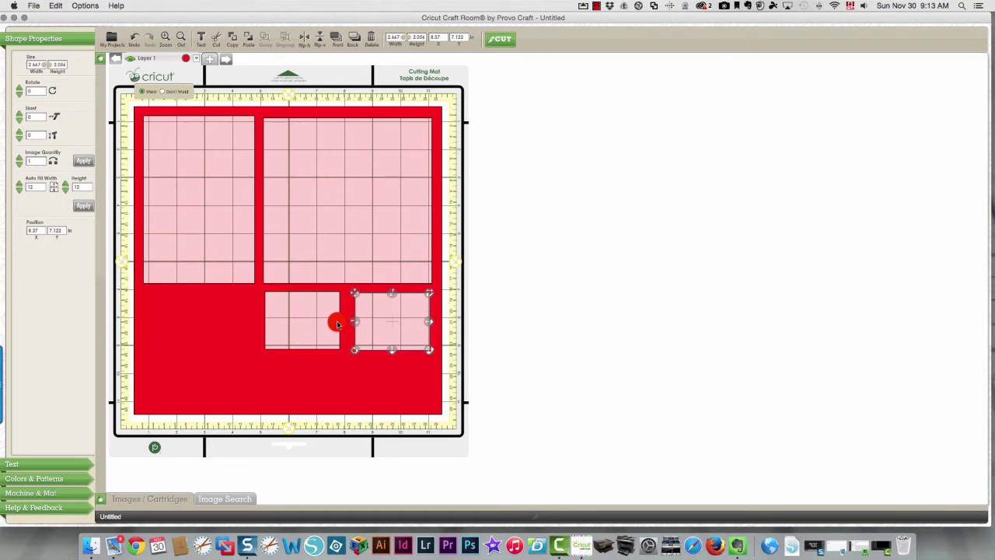
pyautogui.moveTo(384, 322)
pyautogui.mouseDown()
pyautogui.moveTo(343, 408)
pyautogui.moveTo(389, 340)
pyautogui.moveTo(381, 313)
pyautogui.moveTo(291, 318)
pyautogui.mouseUp()
# Step: Align the two small windows, narrowing the gap between them and widening the right one slightly
pyautogui.press('super+a')
pyautogui.click(291, 319)
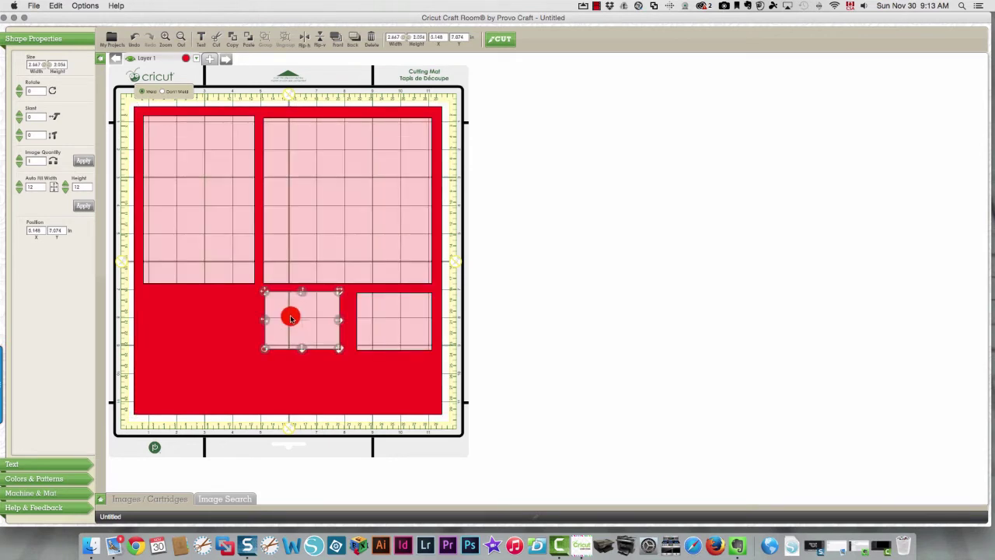
pyautogui.click(342, 325)
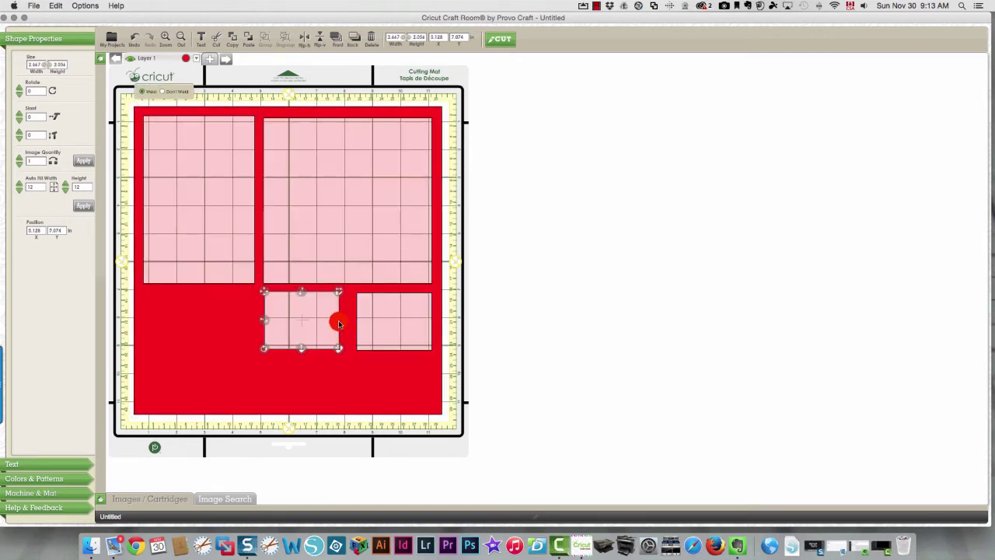
pyautogui.click(376, 325)
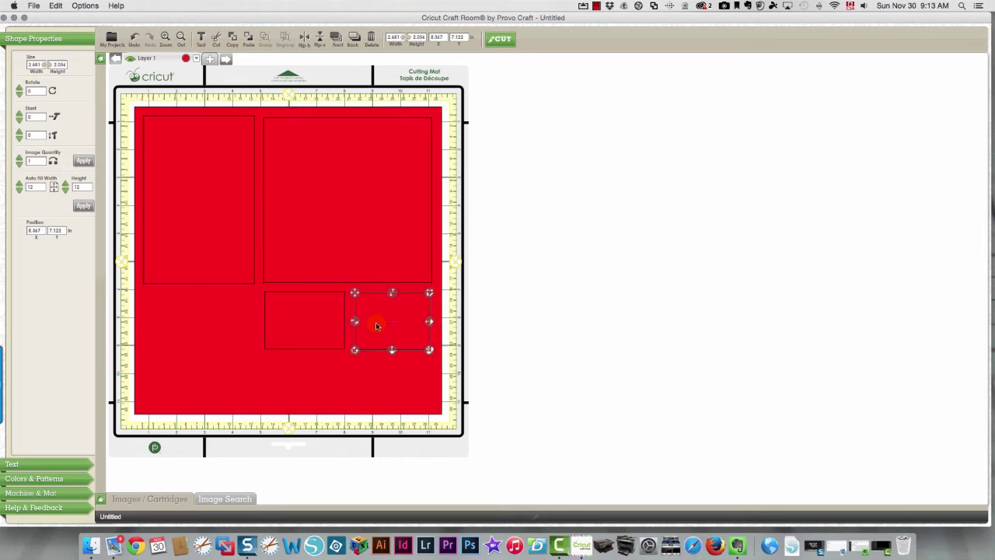
pyautogui.moveTo(376, 326); pyautogui.dragTo(372, 325)
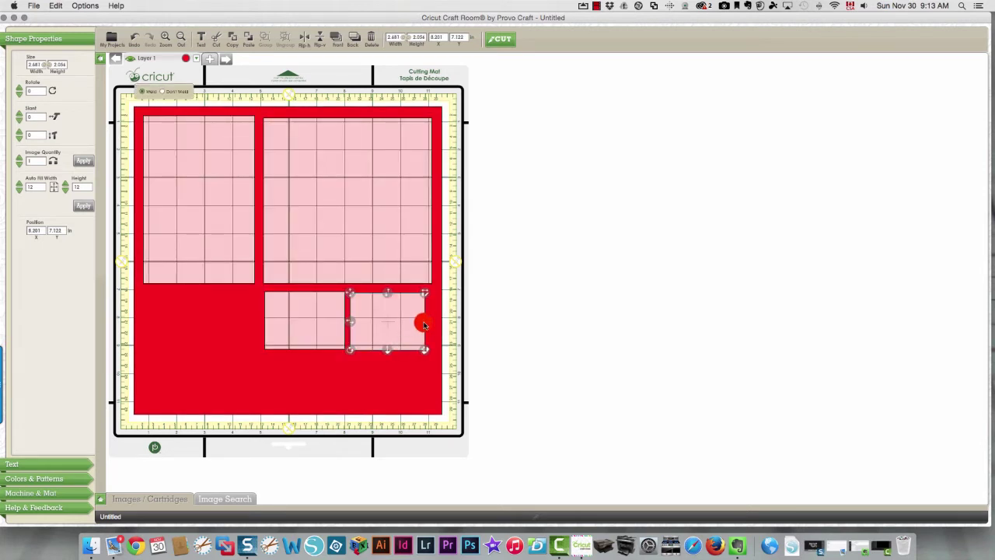
pyautogui.moveTo(423, 325); pyautogui.dragTo(428, 324)
pyautogui.click(288, 382)
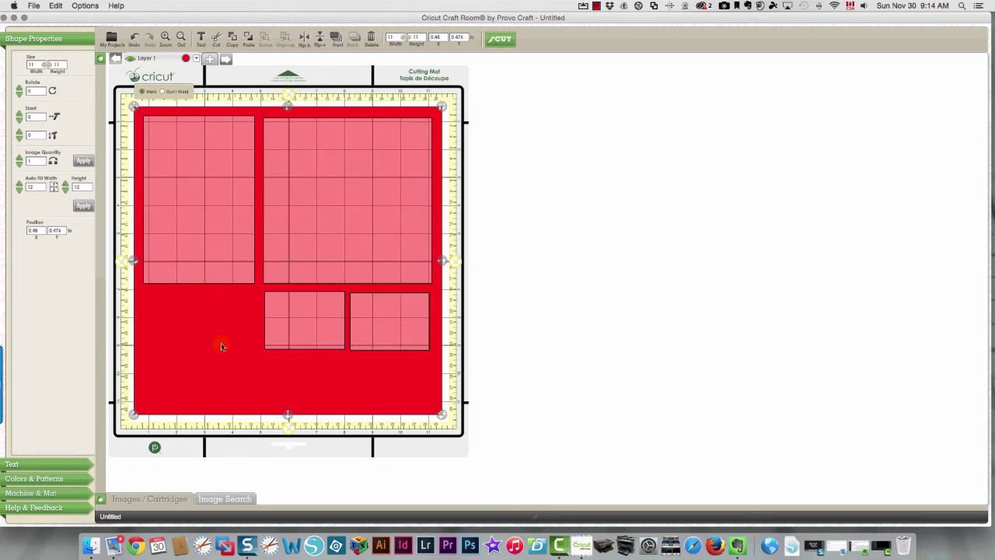
# Step: Weld a circle from the uppercase shapes into the sheet's lower left, and place a star beside it
pyautogui.click(100, 498)
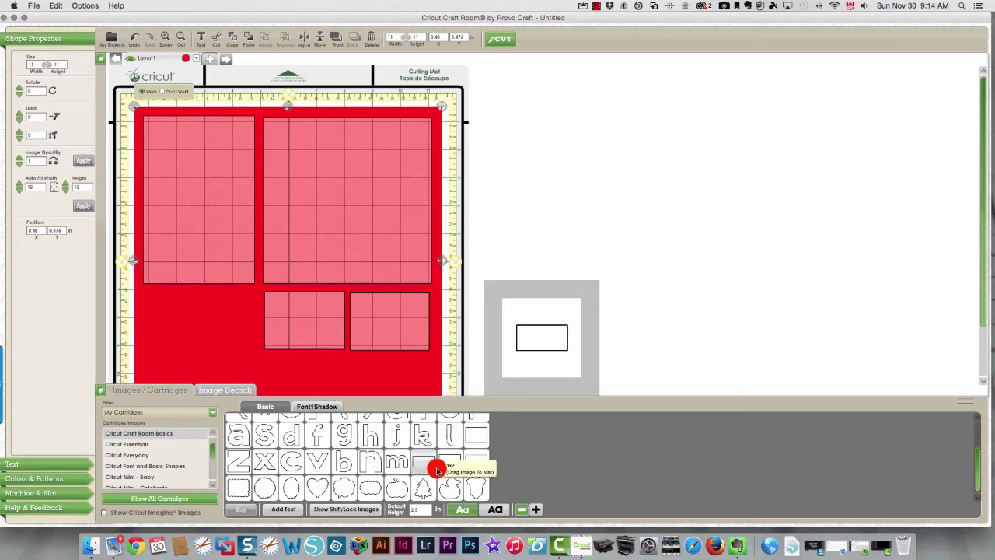
pyautogui.scroll(2, 349, 471)
pyautogui.scroll(-2, 350, 473)
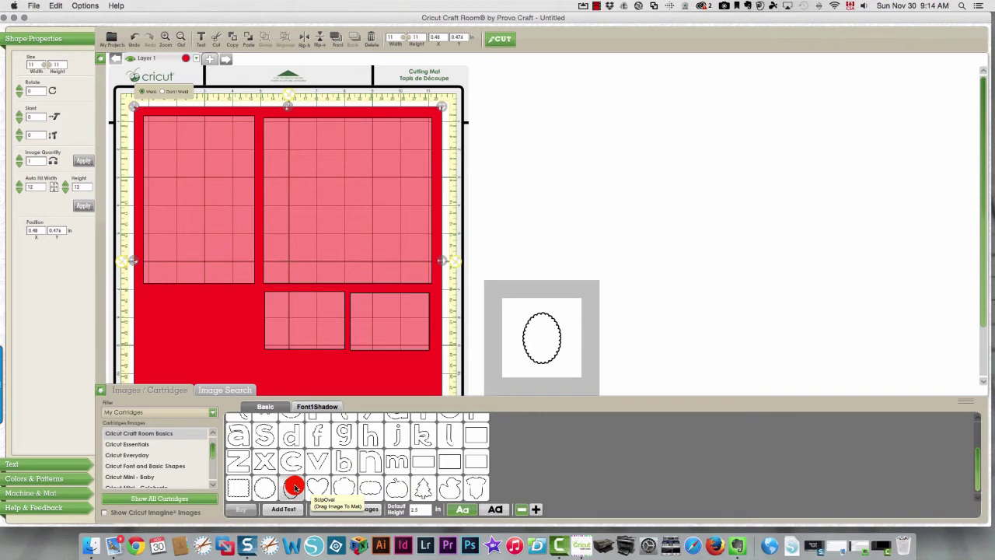
pyautogui.click(334, 508)
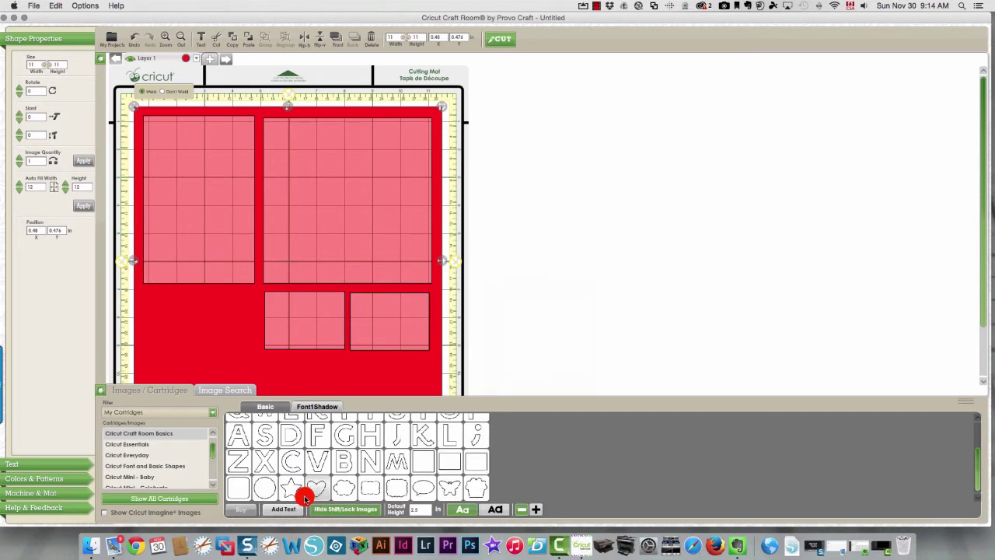
pyautogui.click(264, 487)
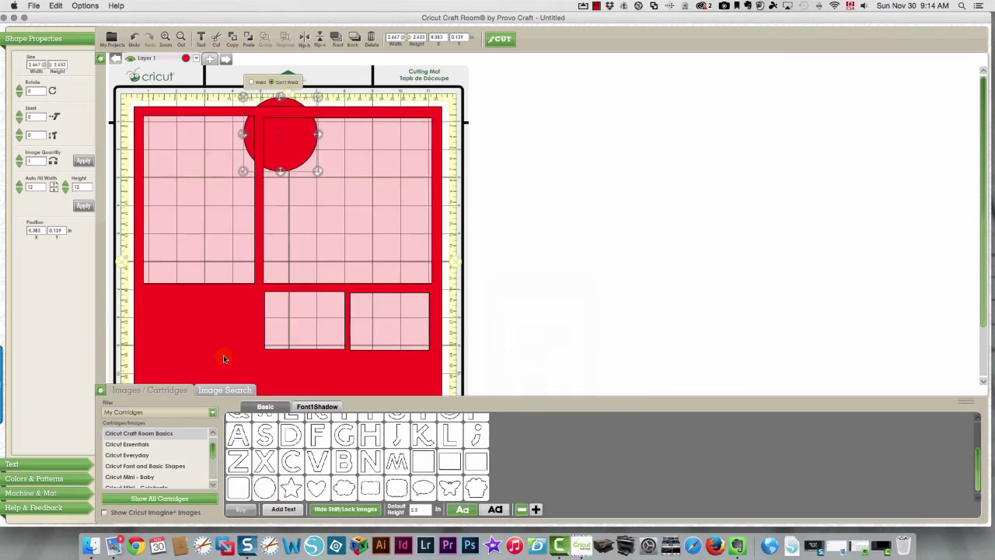
pyautogui.moveTo(269, 135); pyautogui.dragTo(167, 311)
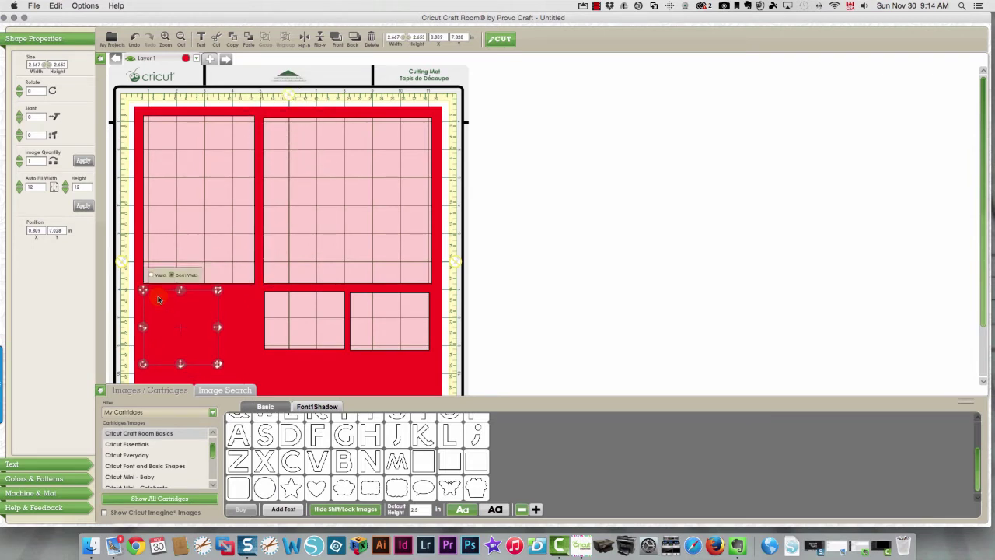
pyautogui.click(155, 274)
pyautogui.click(150, 274)
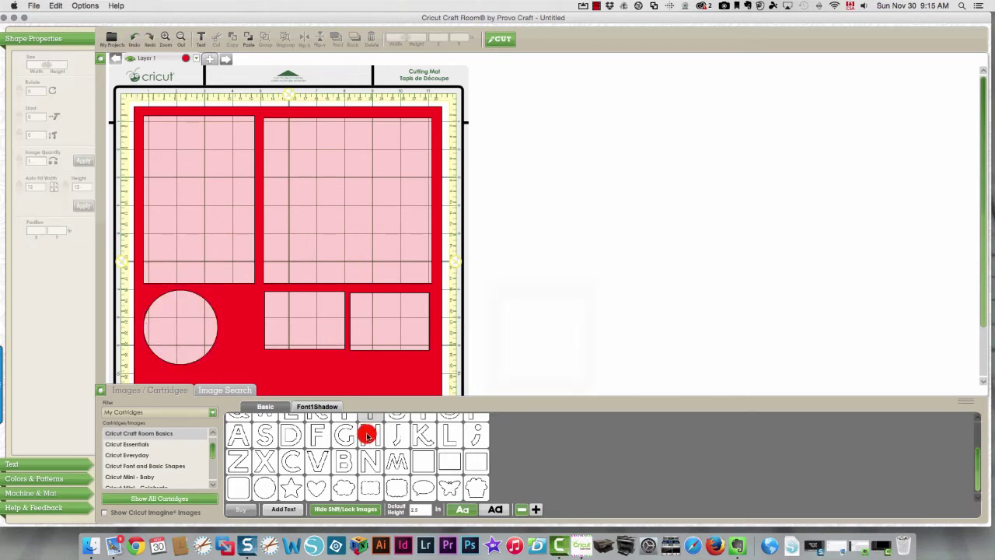
pyautogui.click(290, 487)
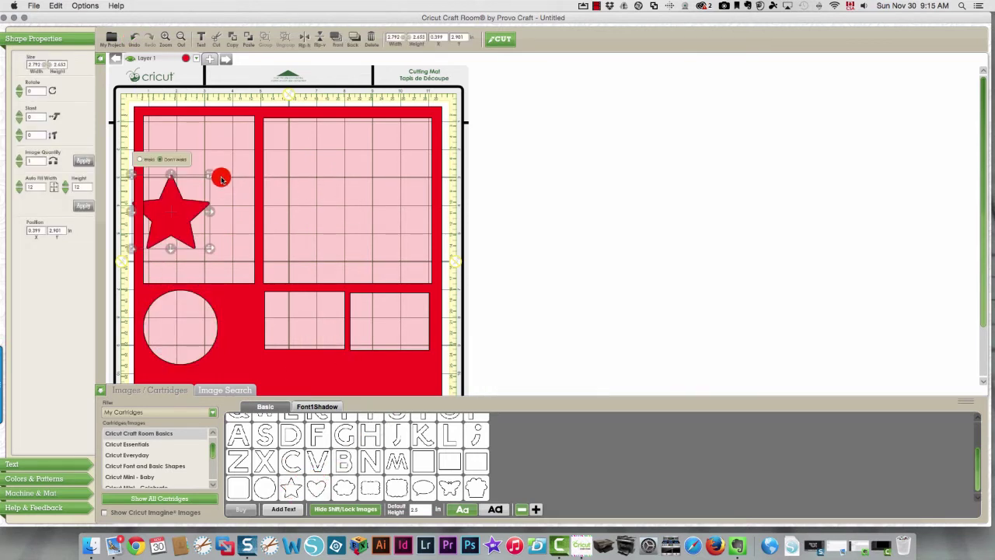
pyautogui.moveTo(134, 184); pyautogui.dragTo(206, 309)
# Step: Shrink the star and position it near the bottom of the sheet beside the circle
pyautogui.click(99, 390)
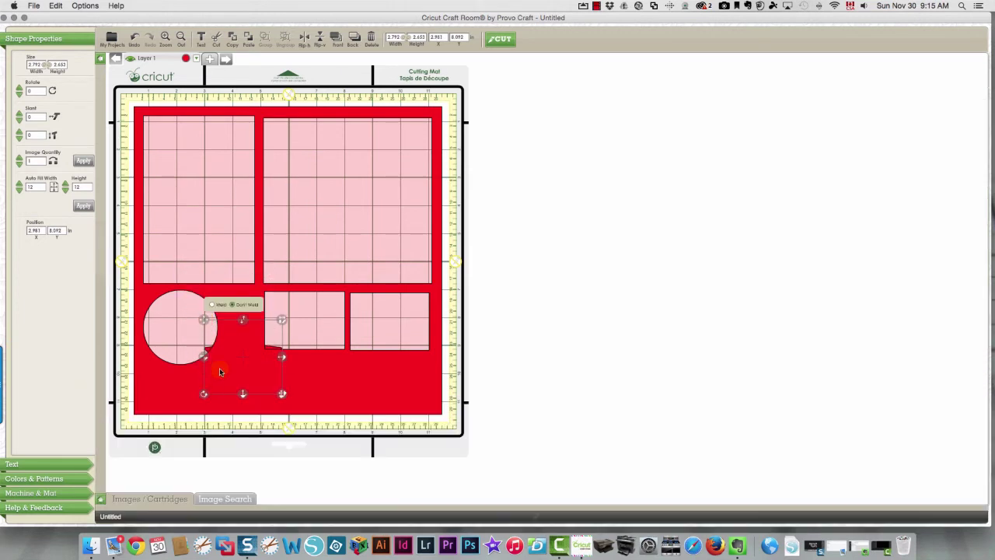
pyautogui.moveTo(204, 322); pyautogui.dragTo(213, 328)
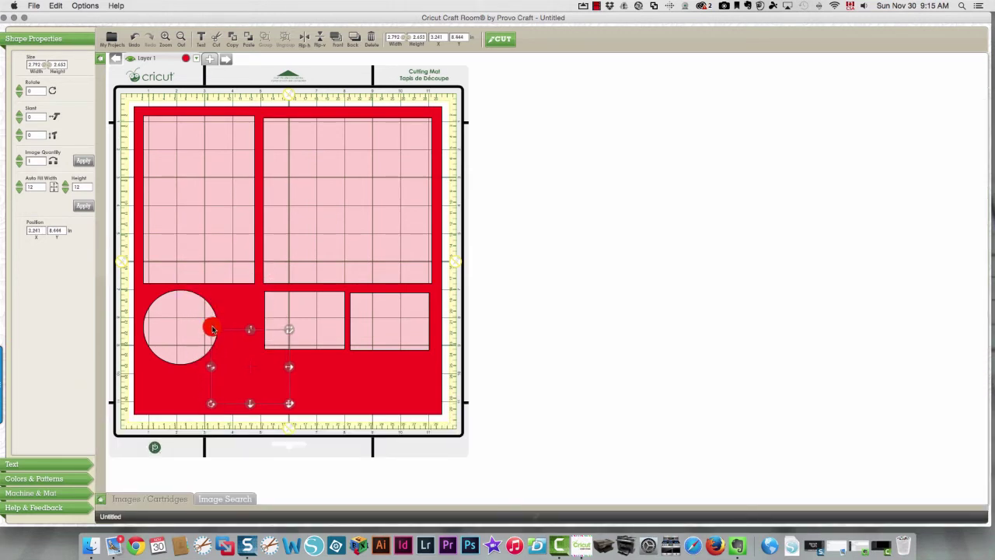
pyautogui.moveTo(270, 391); pyautogui.dragTo(262, 376)
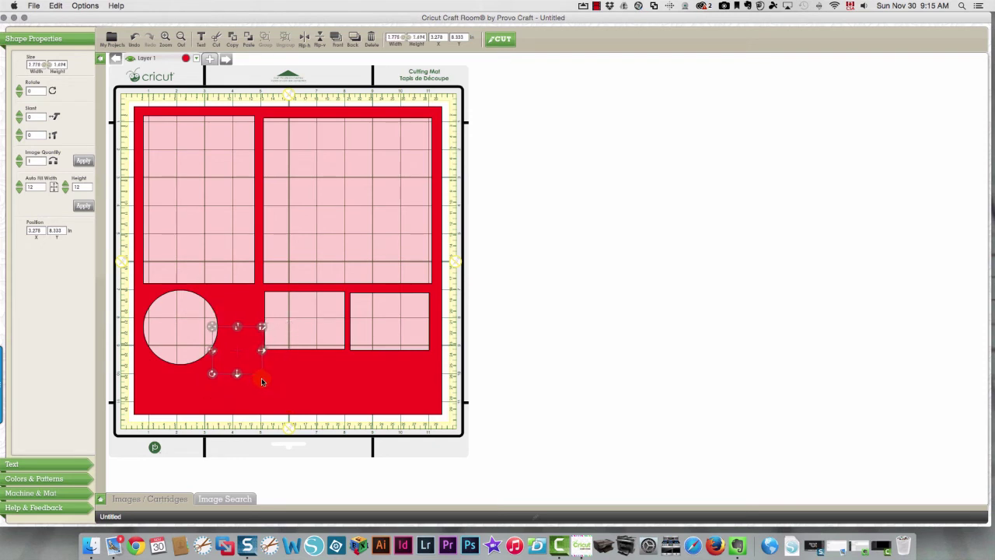
pyautogui.moveTo(209, 330); pyautogui.dragTo(226, 344)
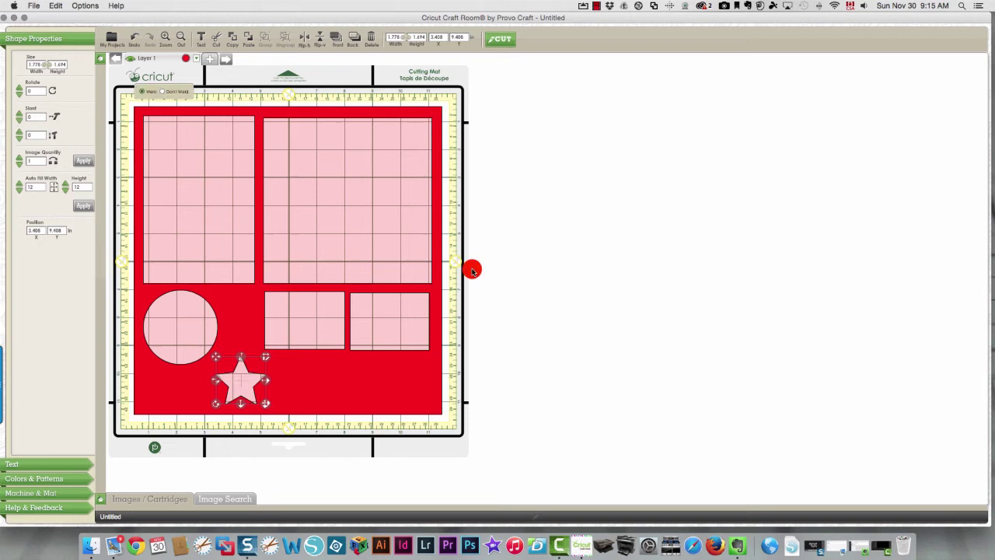
pyautogui.press('super+a')
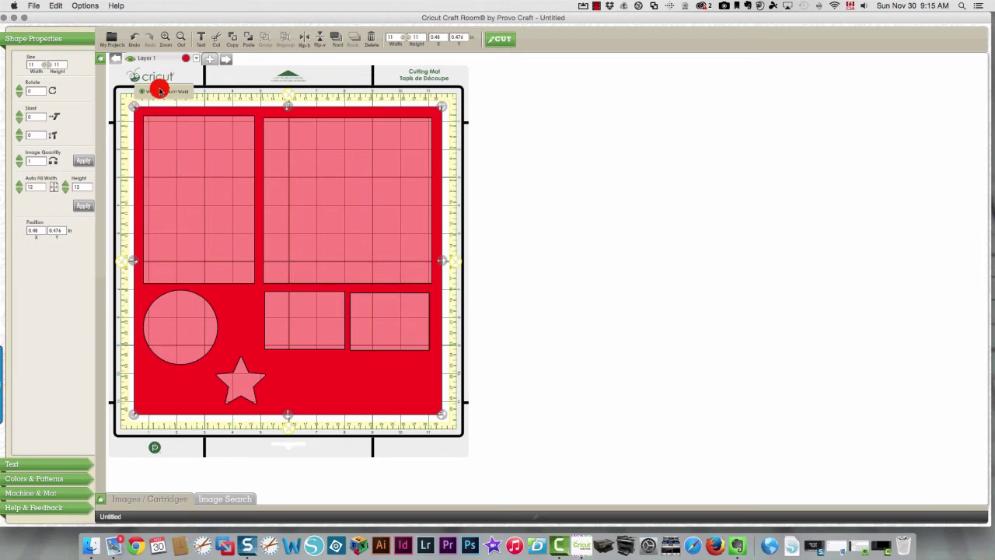
pyautogui.click(101, 500)
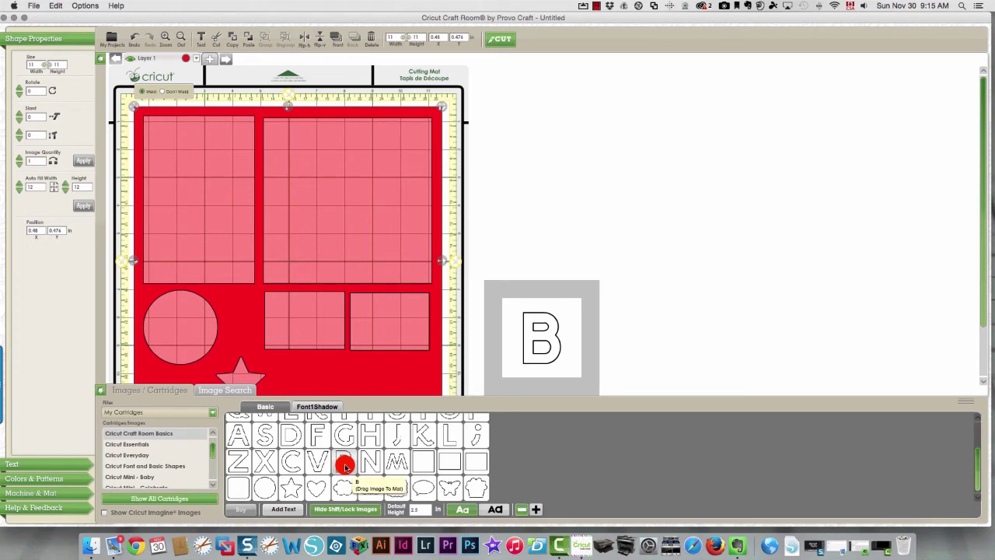
# Step: Add a text box reading 'BOY' and drag it to the red area's bottom-right corner
pyautogui.click(39, 463)
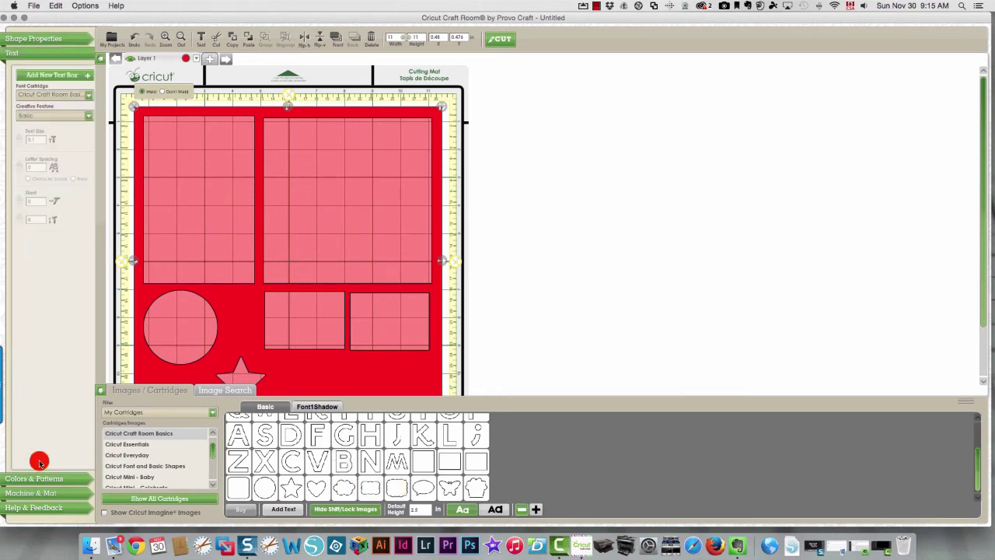
pyautogui.click(33, 75)
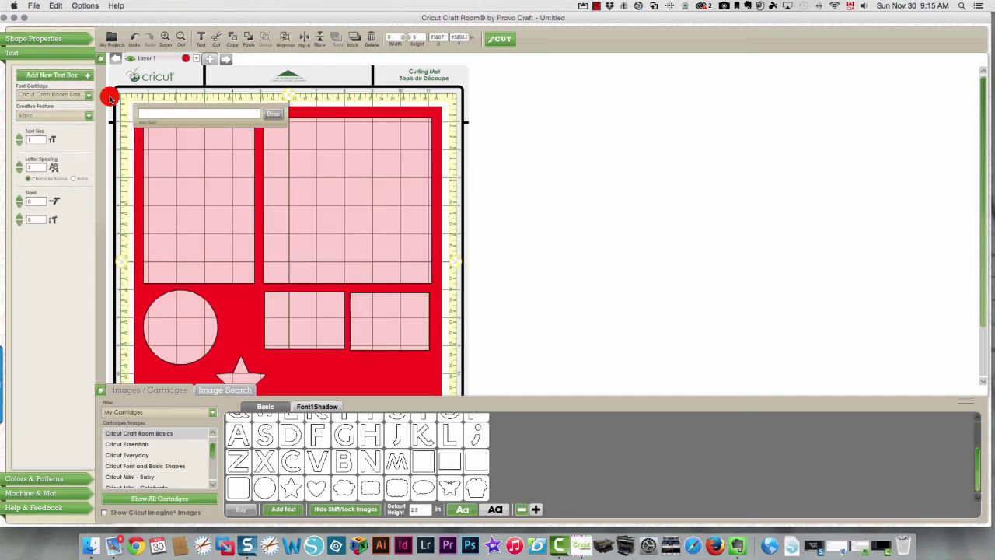
pyautogui.write('BOY')
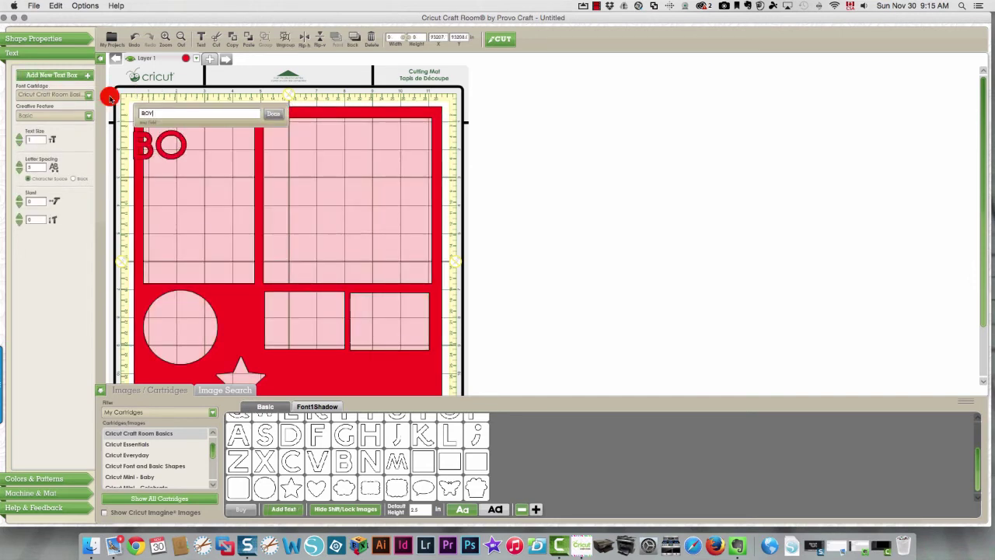
pyautogui.click(274, 114)
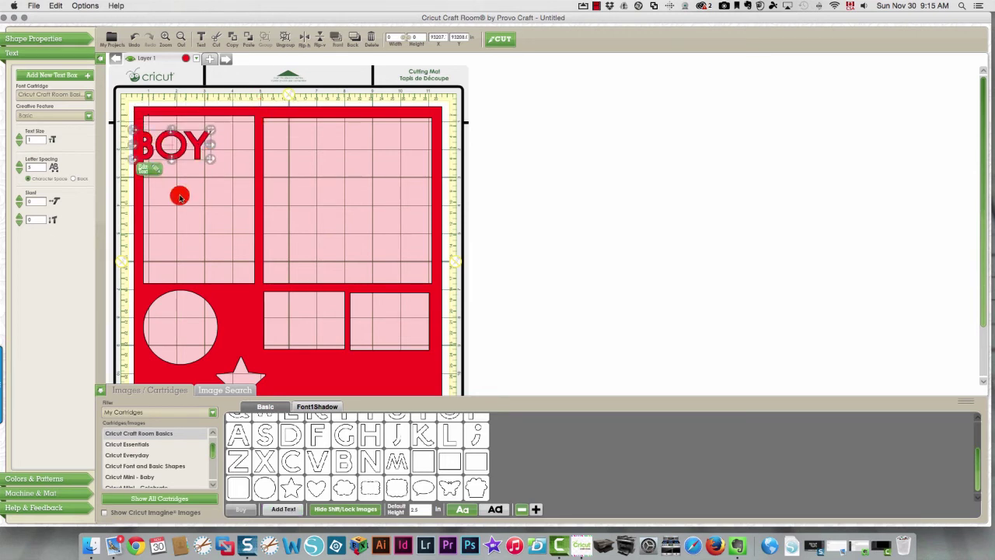
pyautogui.click(99, 390)
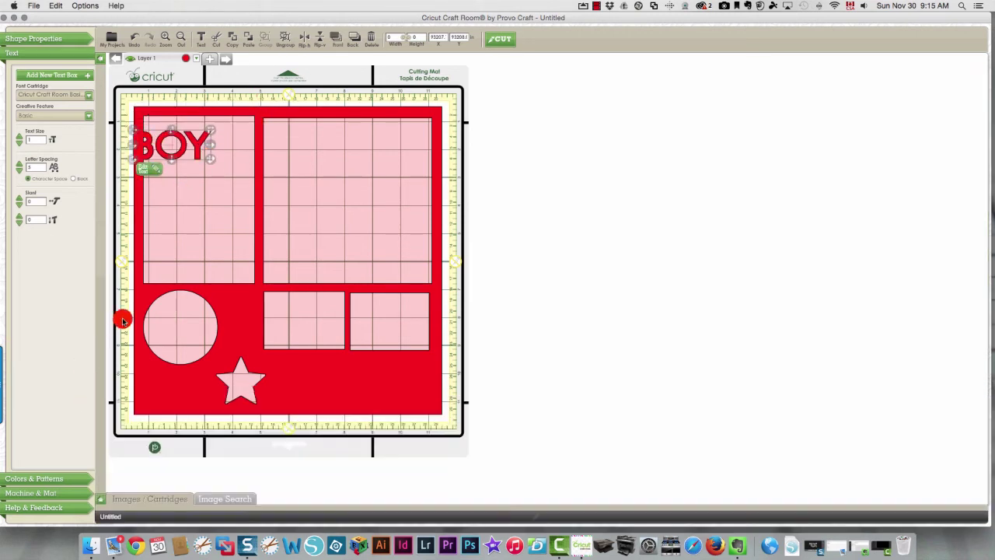
pyautogui.moveTo(131, 133); pyautogui.dragTo(346, 373)
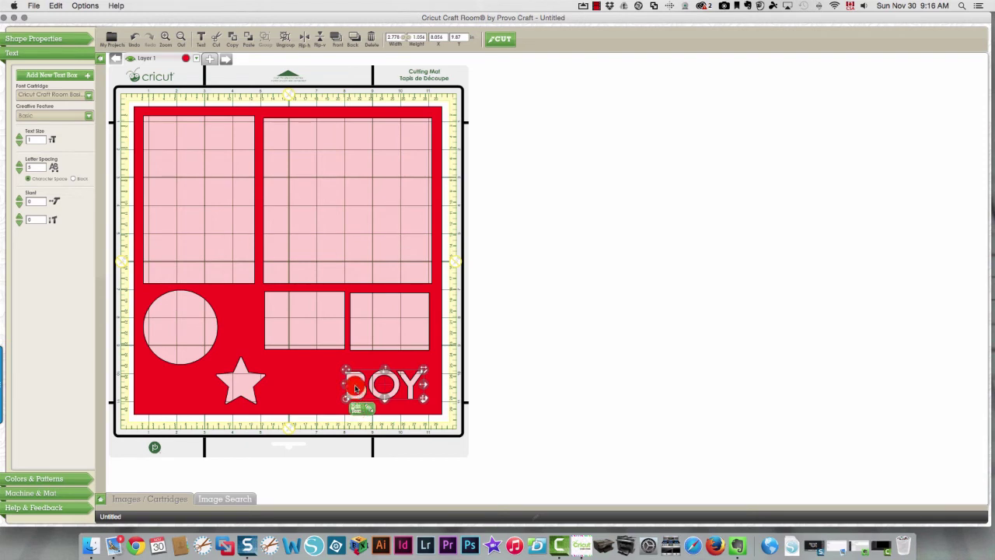
# Step: Select just the star and nudge it slightly upward
pyautogui.press('super+a')
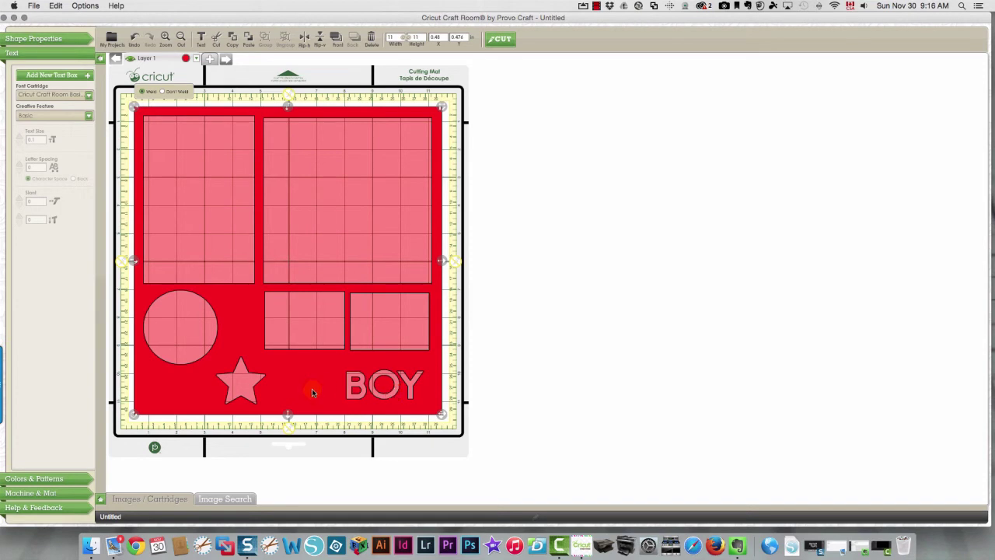
pyautogui.click(244, 390)
pyautogui.moveTo(244, 392); pyautogui.dragTo(241, 366)
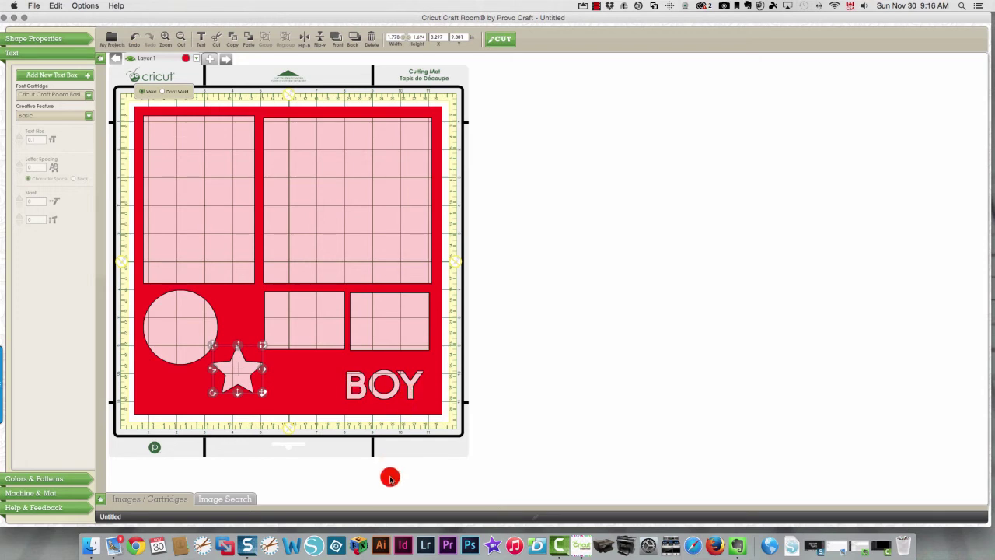
# Step: Apply Weld, then delete the star, the circle, and both small rectangles
pyautogui.click(141, 91)
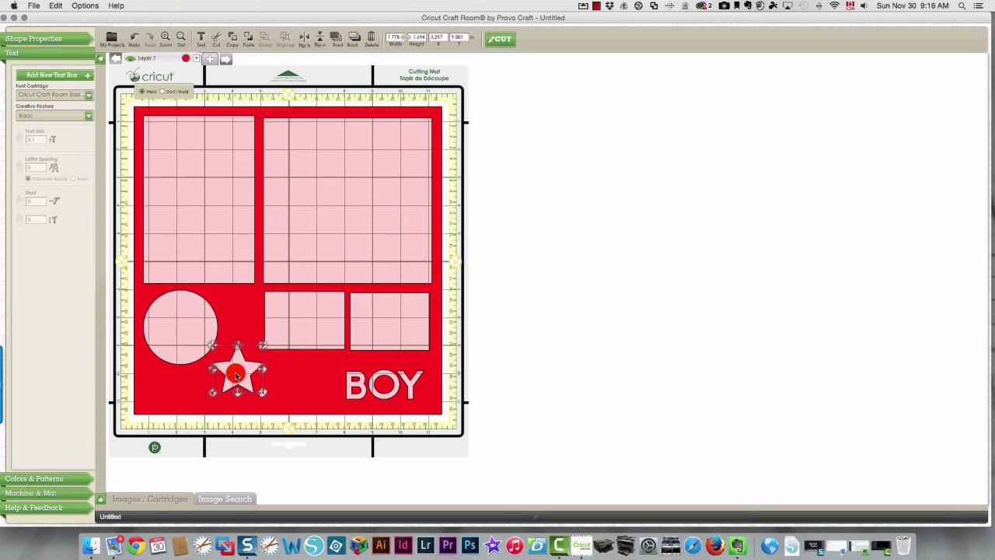
pyautogui.press('Delete')
pyautogui.click(198, 337)
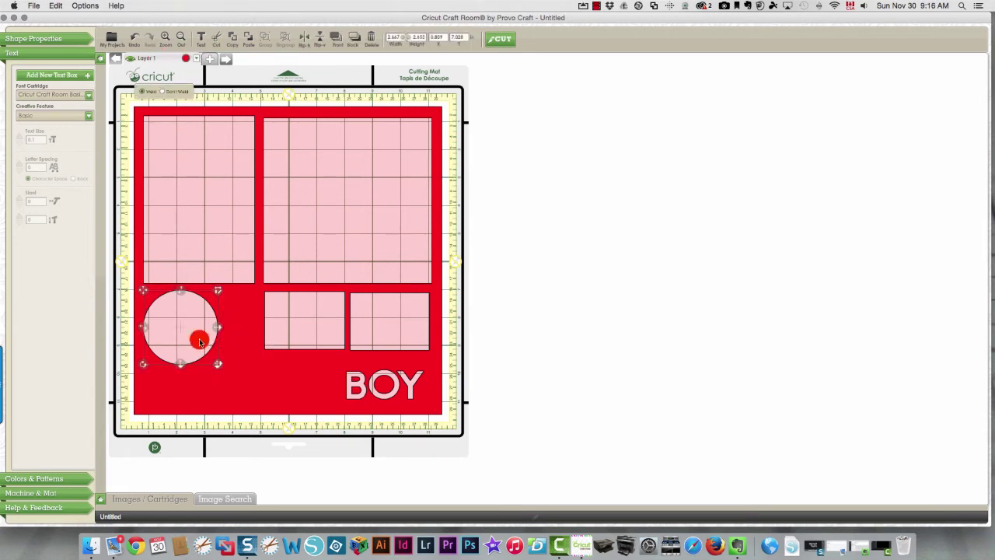
pyautogui.press('Delete')
pyautogui.click(302, 314)
pyautogui.press('Delete')
pyautogui.click(375, 319)
pyautogui.press('Delete')
# Step: Delete the two large grid rectangles, the BOY text, and the red background rectangle
pyautogui.click(373, 238)
pyautogui.press('Delete')
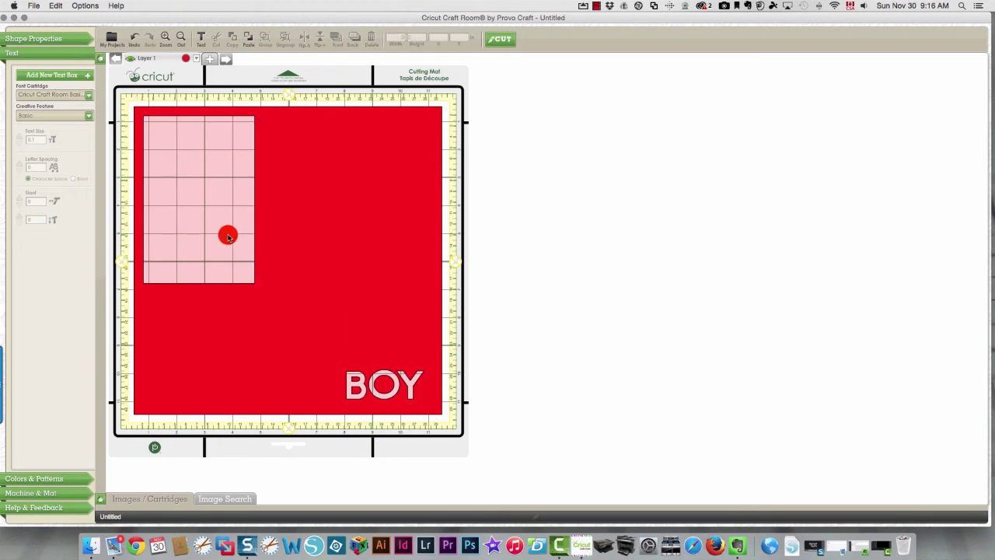
pyautogui.click(227, 233)
pyautogui.press('Delete')
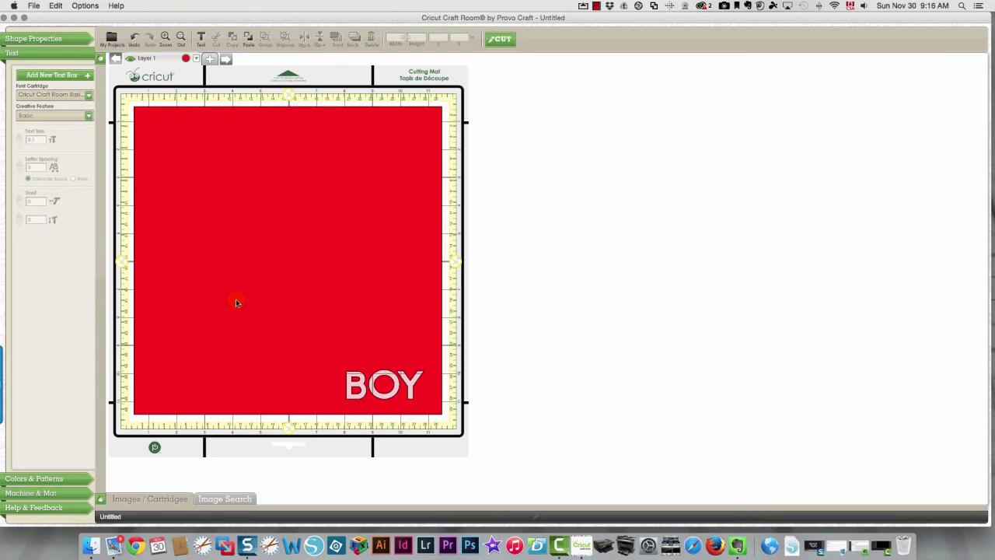
pyautogui.click(361, 392)
pyautogui.press('Delete')
pyautogui.click(315, 295)
pyautogui.press('Delete')
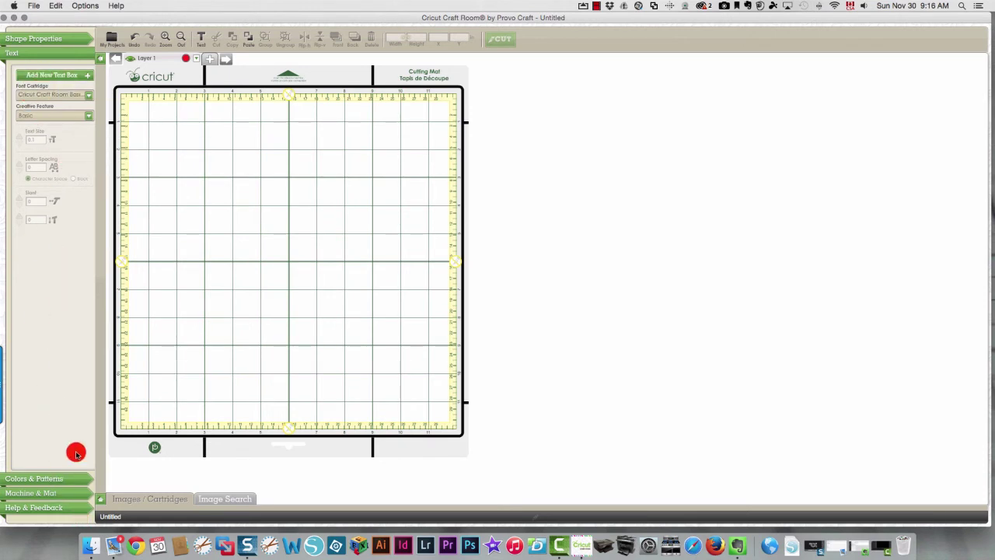
# Step: Add a rectangle from the shape library and drag it toward the mat's top-left
pyautogui.click(100, 498)
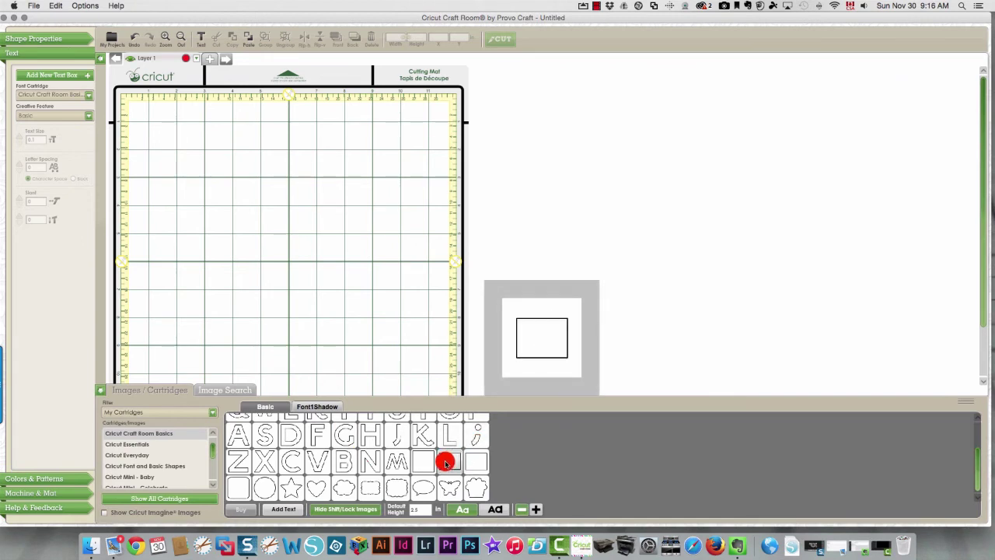
pyautogui.moveTo(448, 463); pyautogui.dragTo(316, 303)
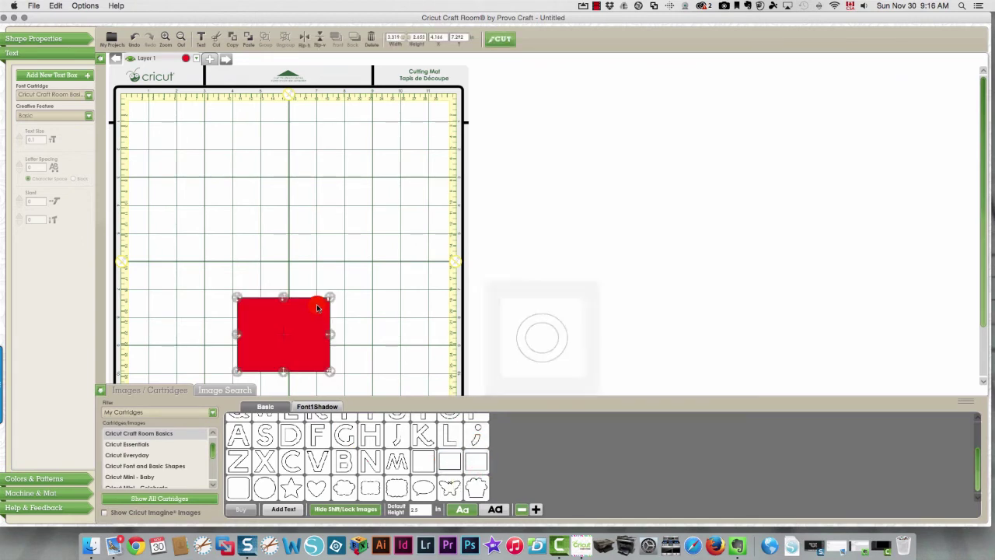
pyautogui.moveTo(268, 325); pyautogui.dragTo(195, 115)
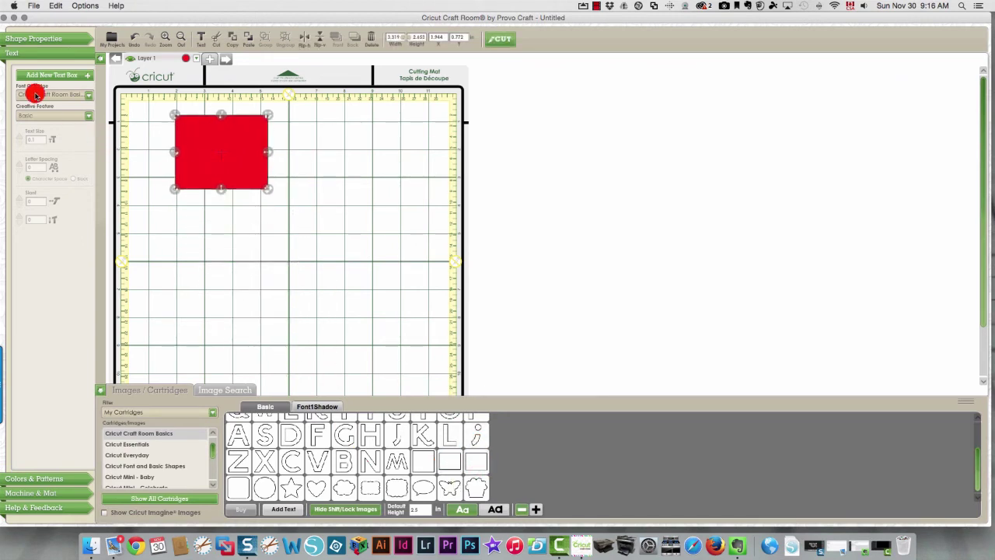
# Step: Size the rectangle to 3 inches wide by 4 inches tall, nudge it, and zoom in on the mat
pyautogui.click(15, 51)
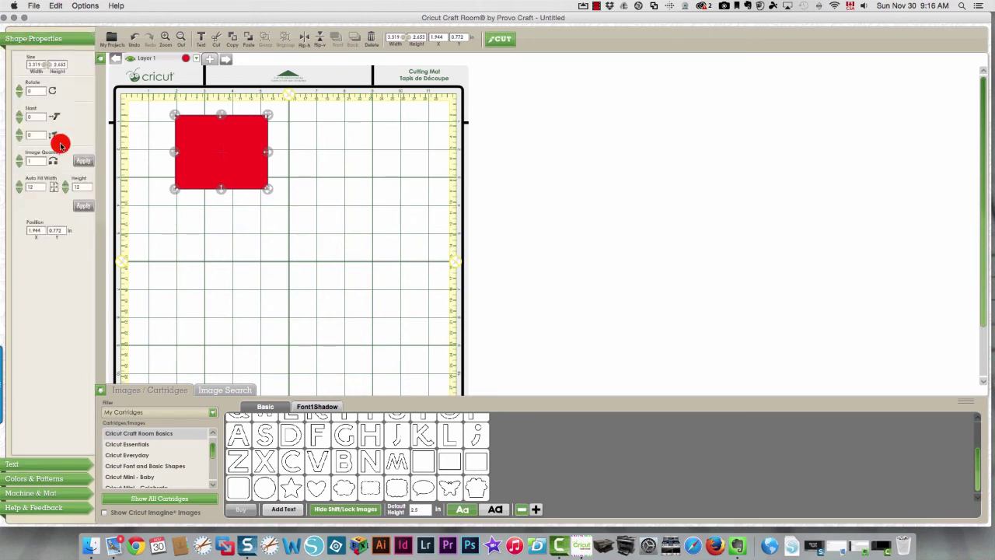
pyautogui.click(36, 64)
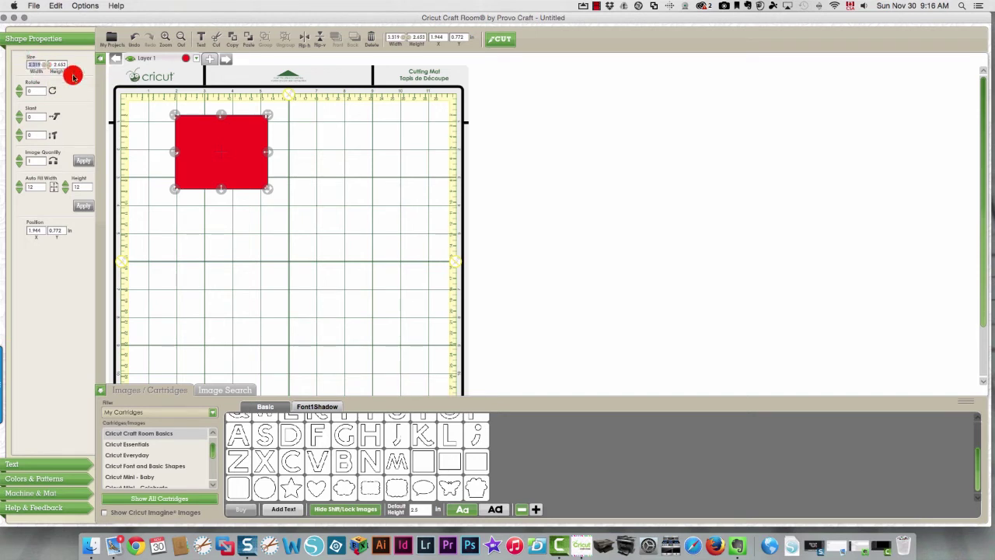
pyautogui.write('3')
pyautogui.press('Tab')
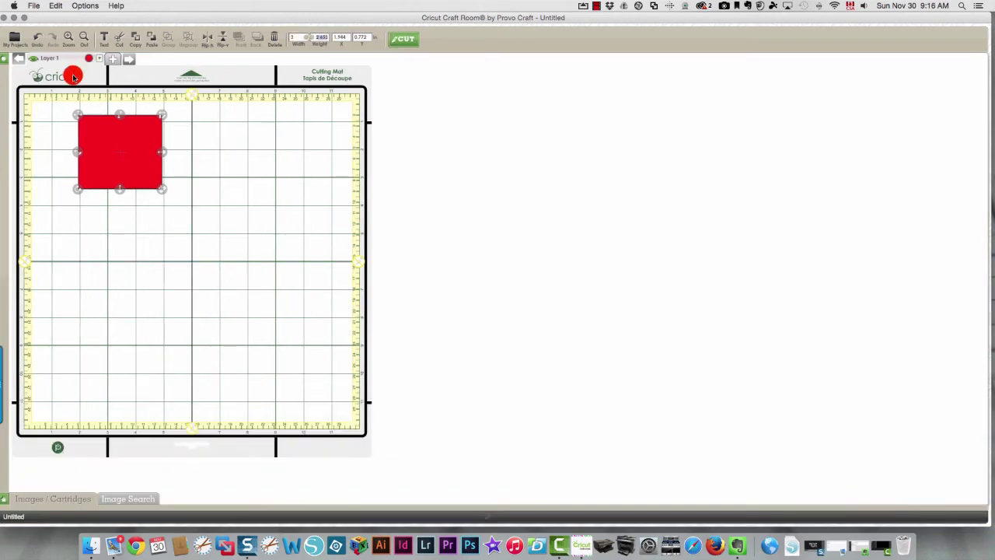
pyautogui.click(5, 59)
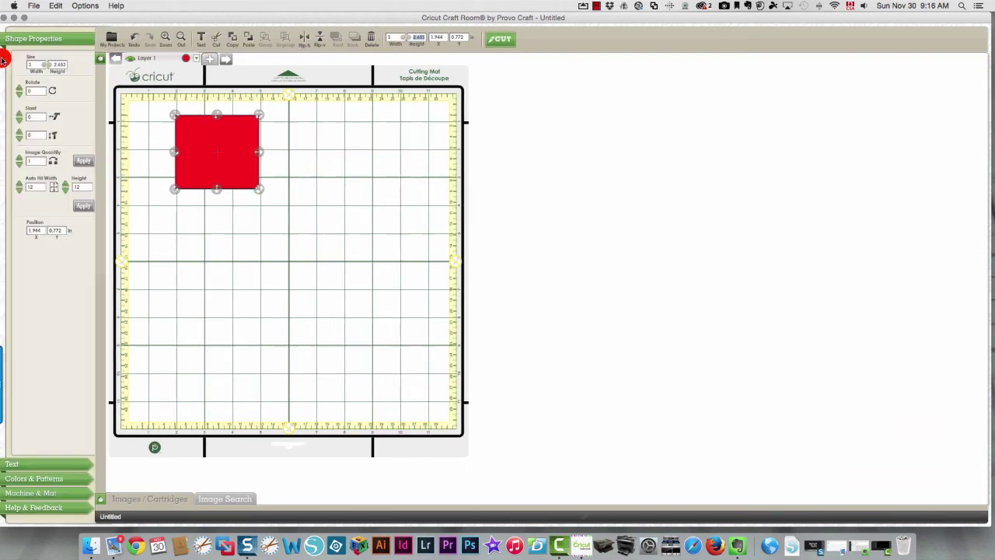
pyautogui.click(57, 64)
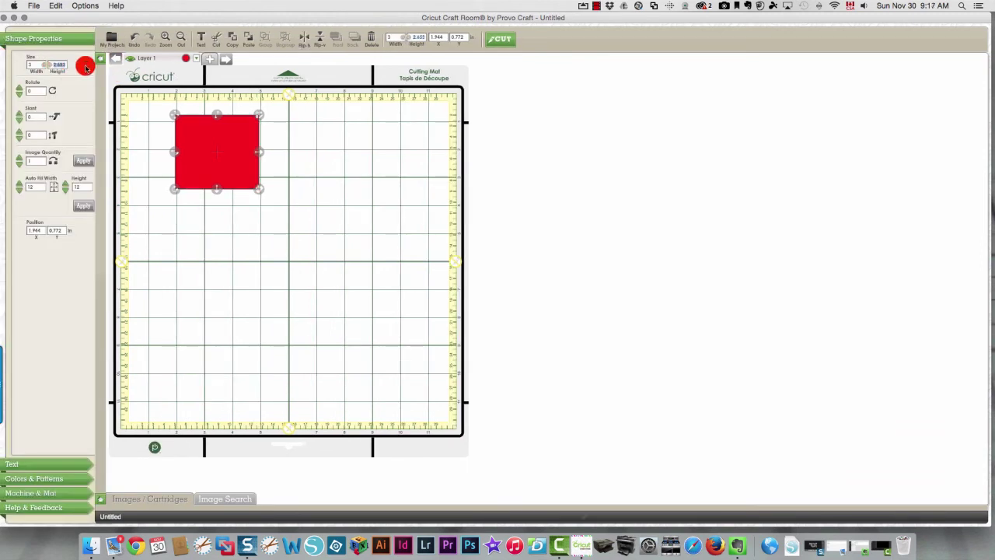
pyautogui.press('Return')
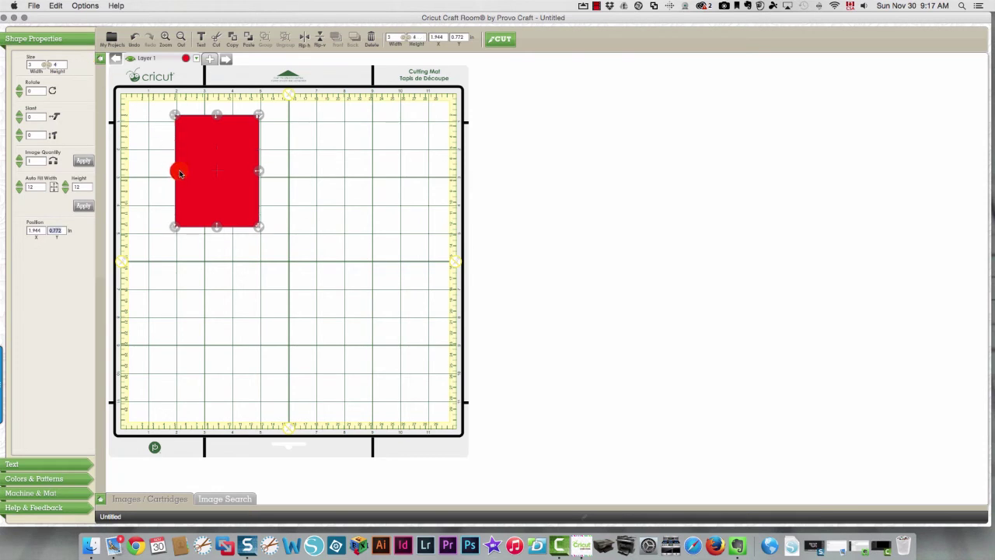
pyautogui.moveTo(206, 172); pyautogui.dragTo(190, 179)
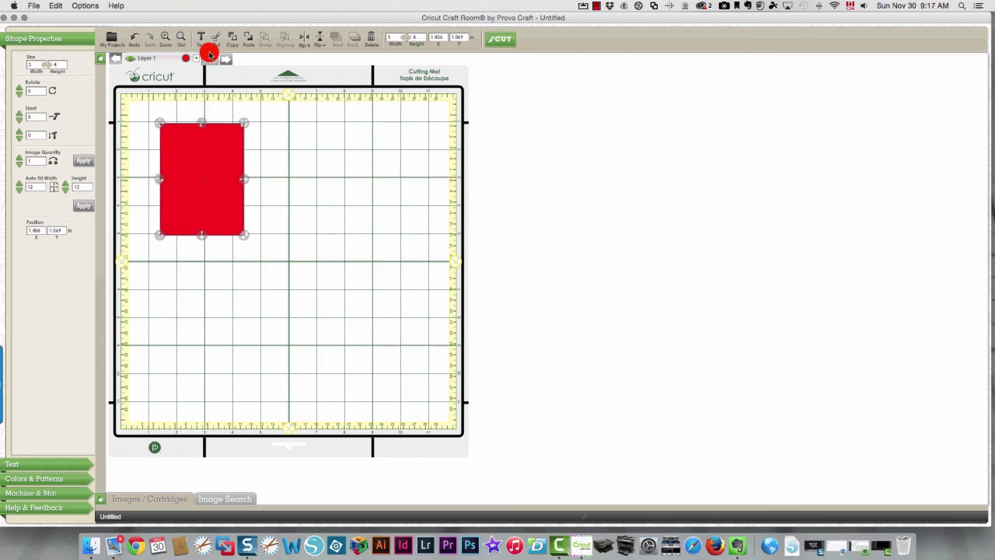
pyautogui.click(165, 40)
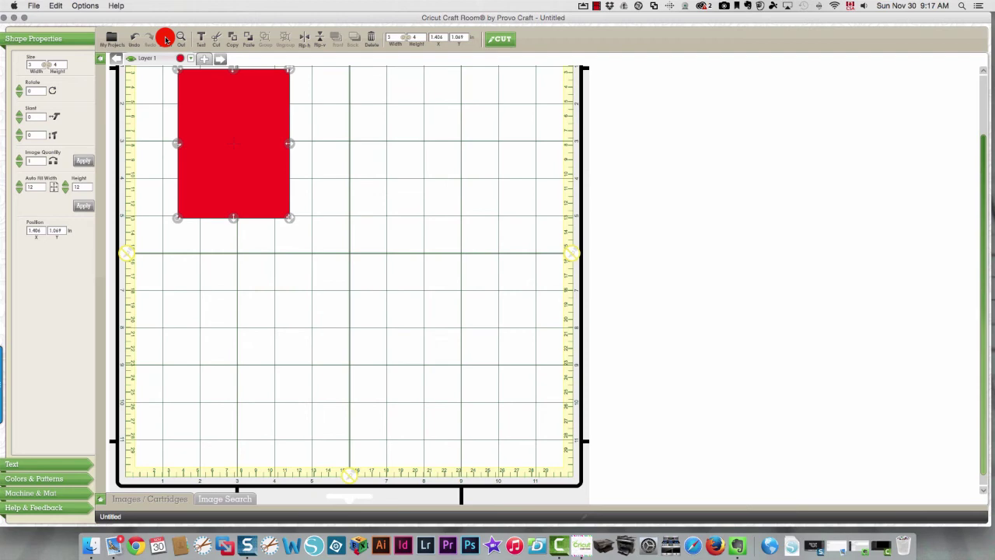
pyautogui.click(165, 39)
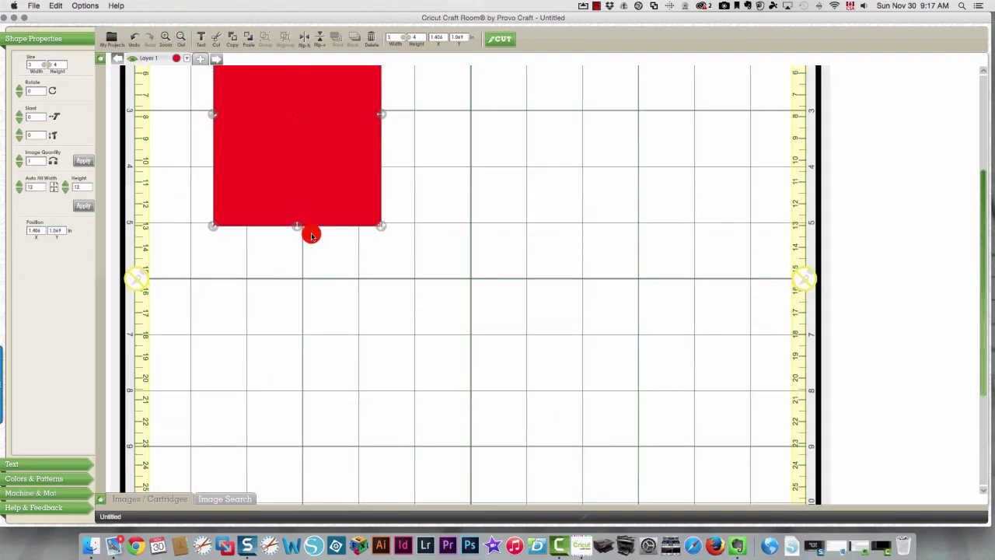
pyautogui.scroll(5, 512, 64)
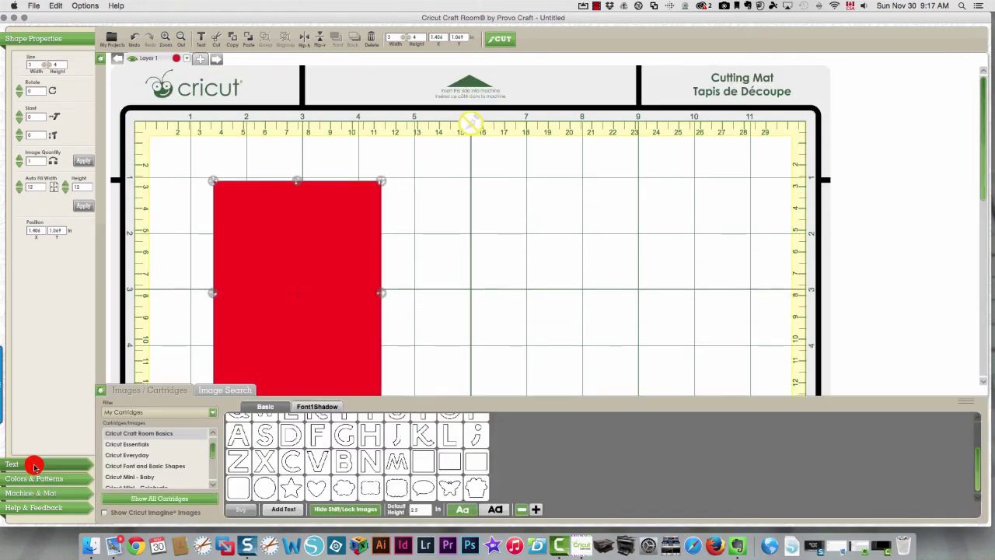
# Step: Add a text box reading 'BOY', correcting the mistyped 'BOUY'
pyautogui.click(27, 463)
pyautogui.click(45, 75)
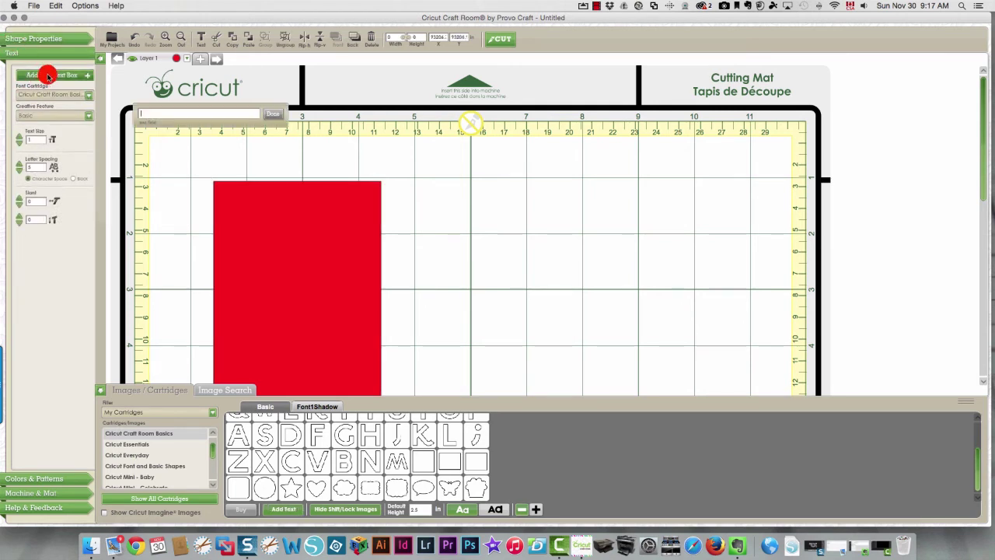
pyautogui.write('BOUY')
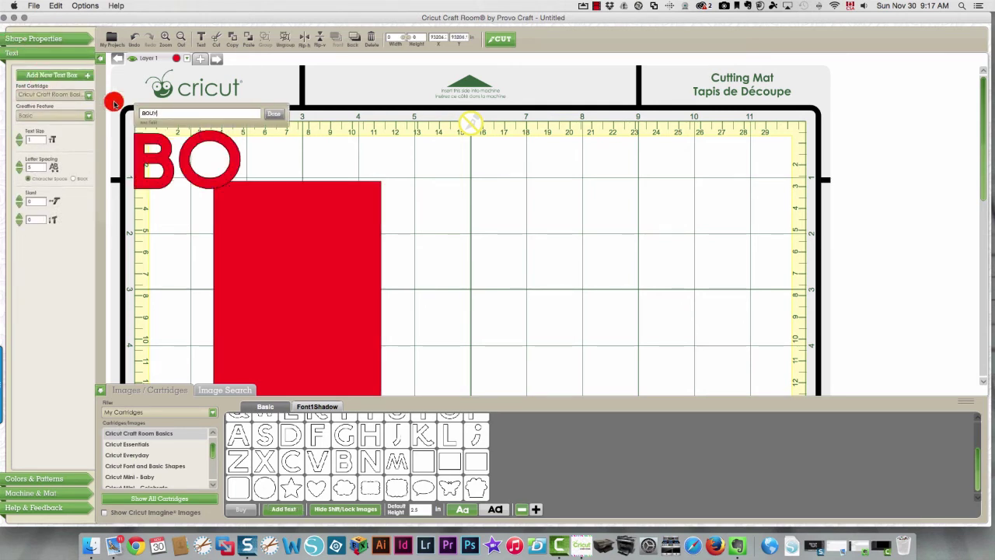
pyautogui.press('BackSpace')
pyautogui.press('BackSpace')
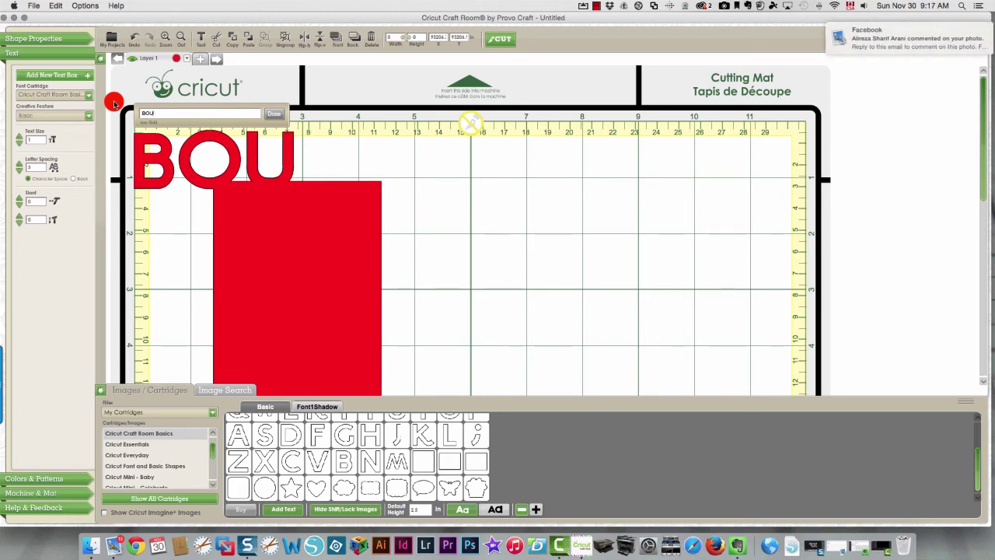
pyautogui.write('Y')
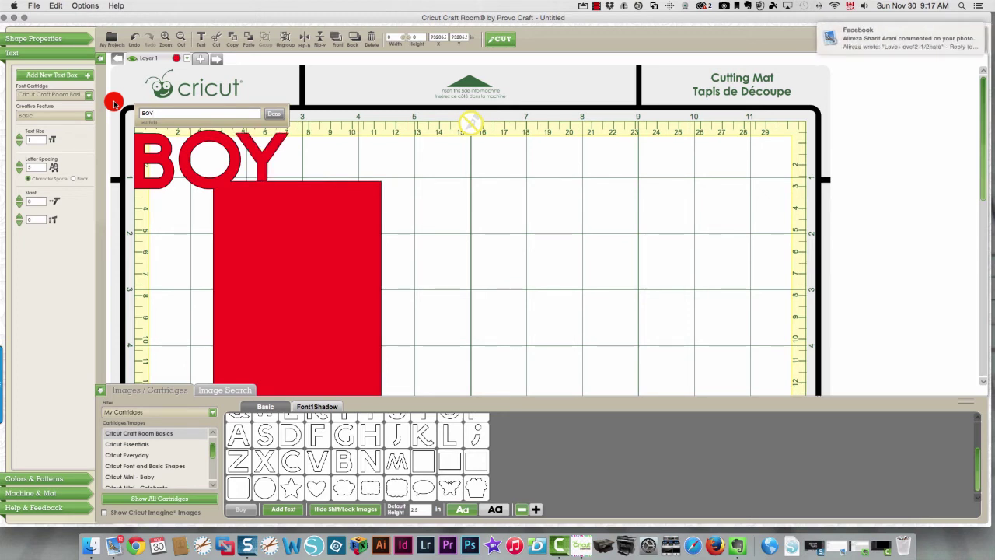
pyautogui.click(273, 113)
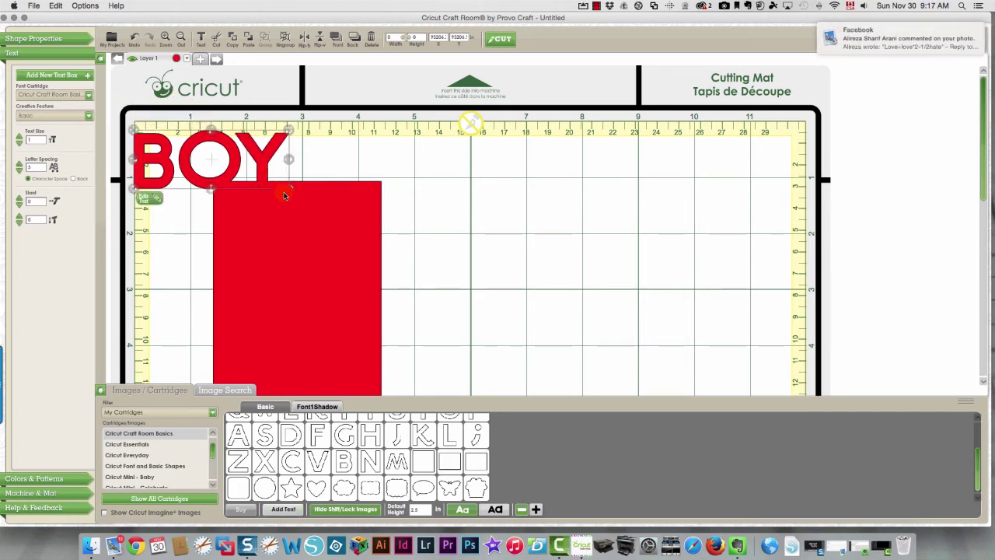
# Step: Shrink the BOY text to about 2.167 × 0.819 in and move it onto the card's lower half
pyautogui.moveTo(290, 191); pyautogui.dragTo(254, 178)
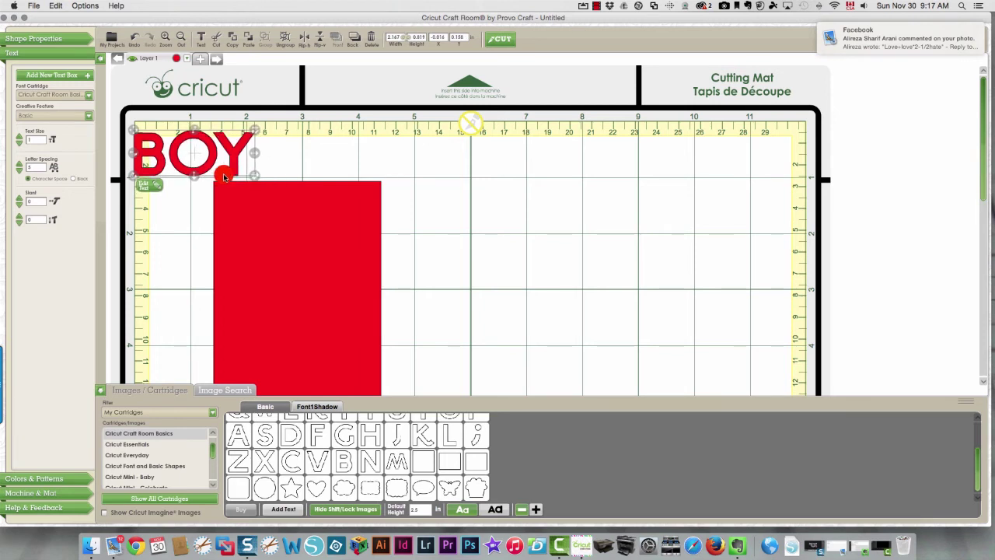
pyautogui.moveTo(153, 150); pyautogui.dragTo(256, 318)
pyautogui.scroll(-1, 404, 289)
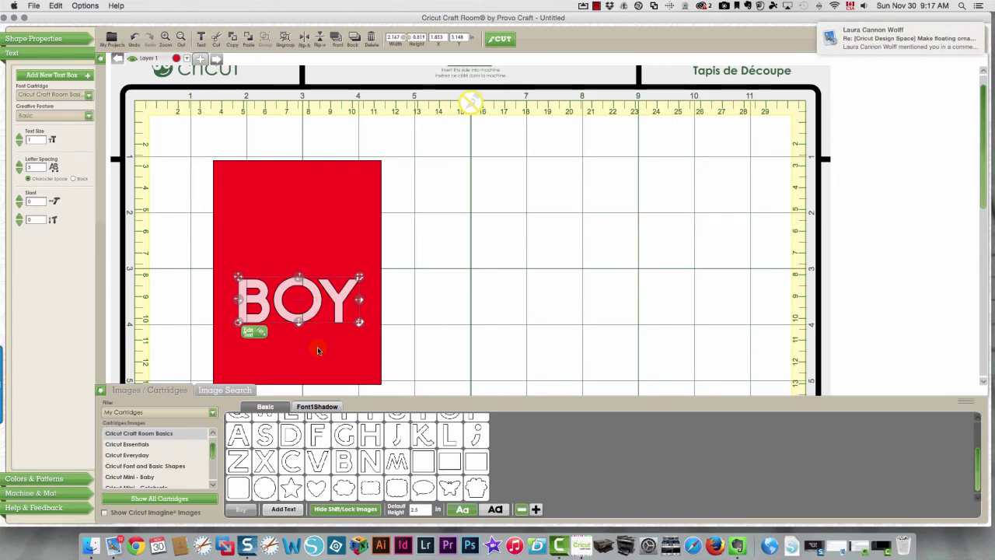
pyautogui.scroll(-10, 317, 340)
pyautogui.click(288, 275)
pyautogui.scroll(10, 289, 275)
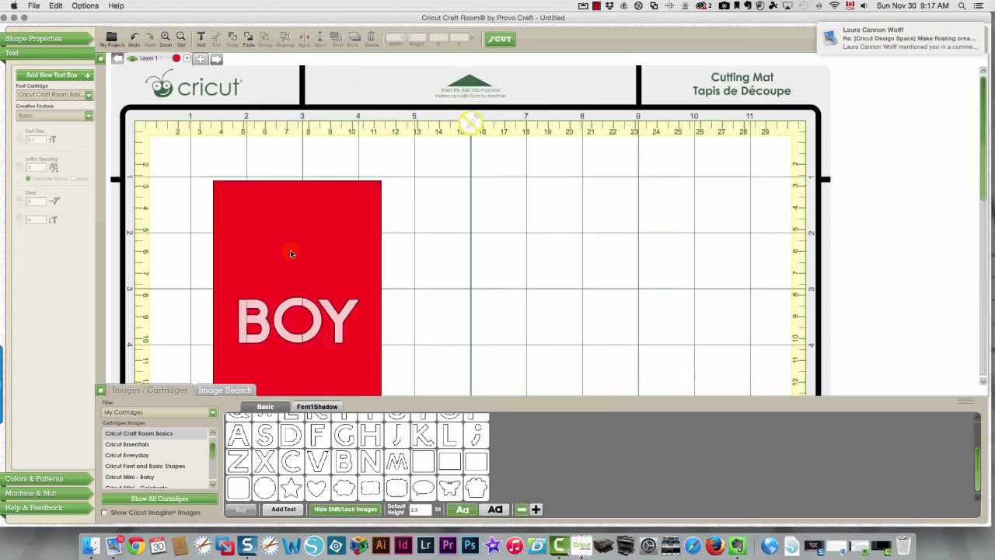
pyautogui.scroll(-8, 290, 249)
pyautogui.scroll(5, 290, 249)
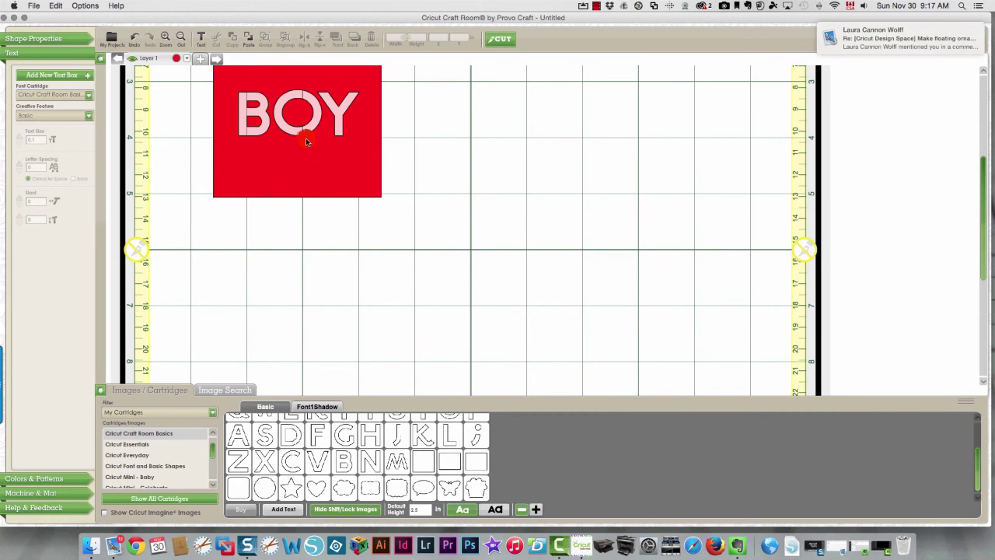
# Step: Lower BOY on the card, then copy and paste the bracket and flip the copy horizontally
pyautogui.moveTo(305, 141); pyautogui.dragTo(302, 173)
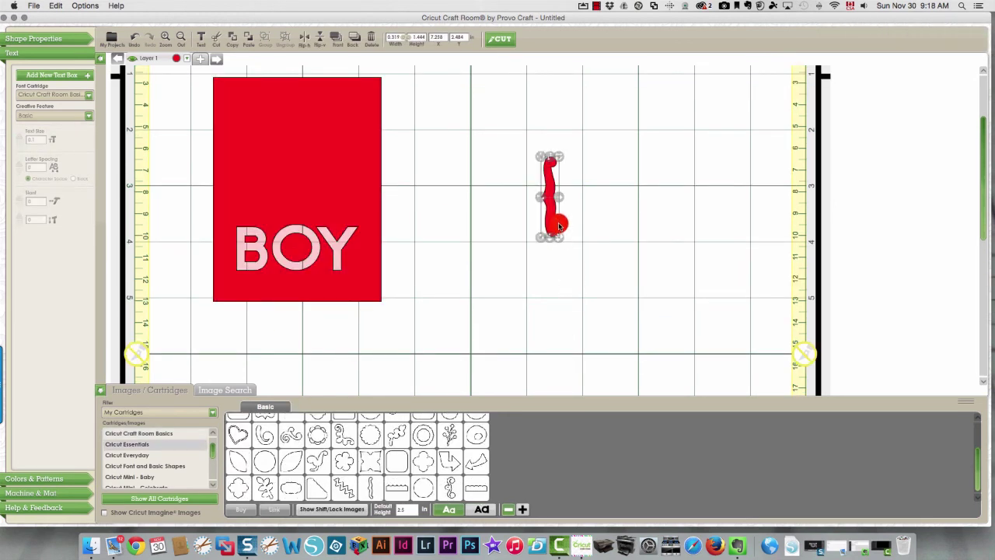
pyautogui.rightClick(550, 219)
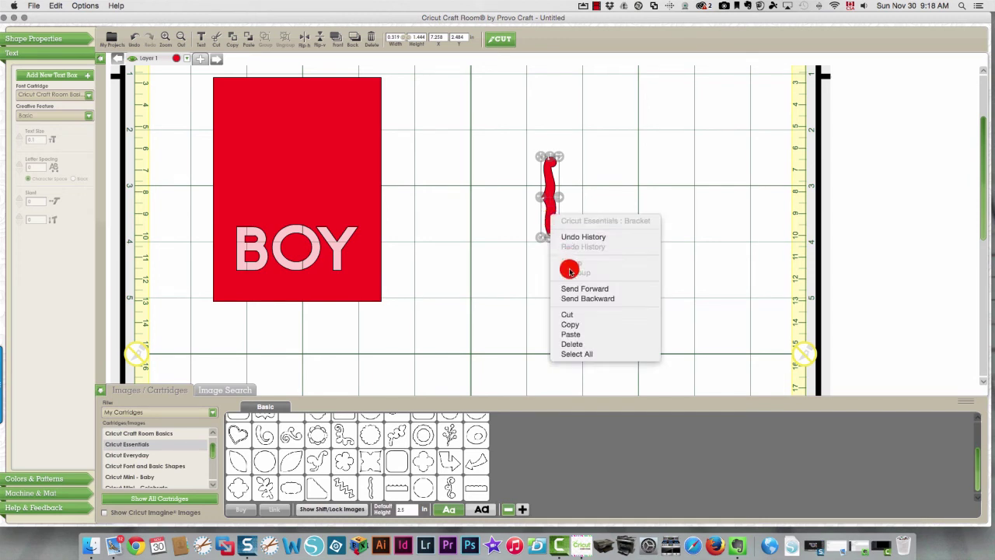
pyautogui.click(570, 325)
pyautogui.rightClick(551, 220)
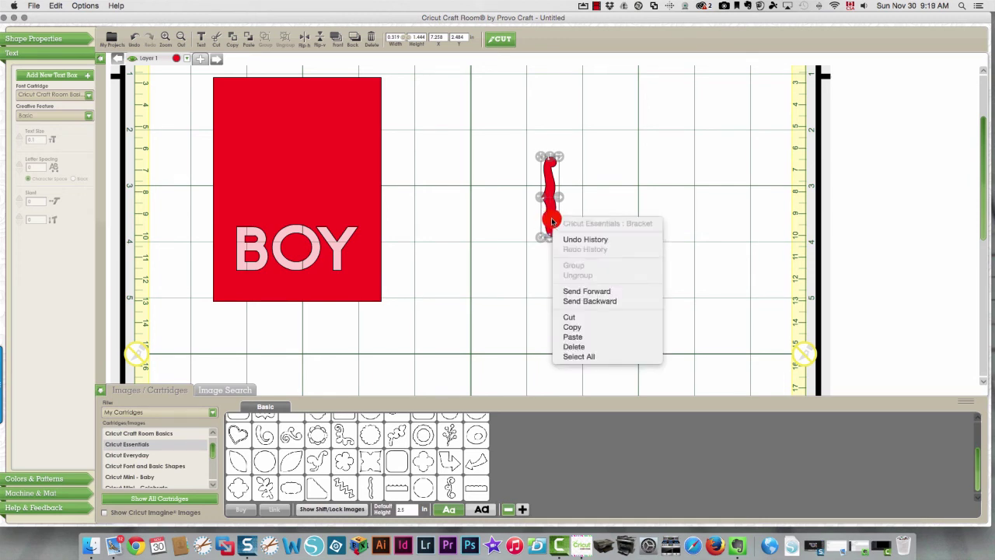
pyautogui.click(580, 334)
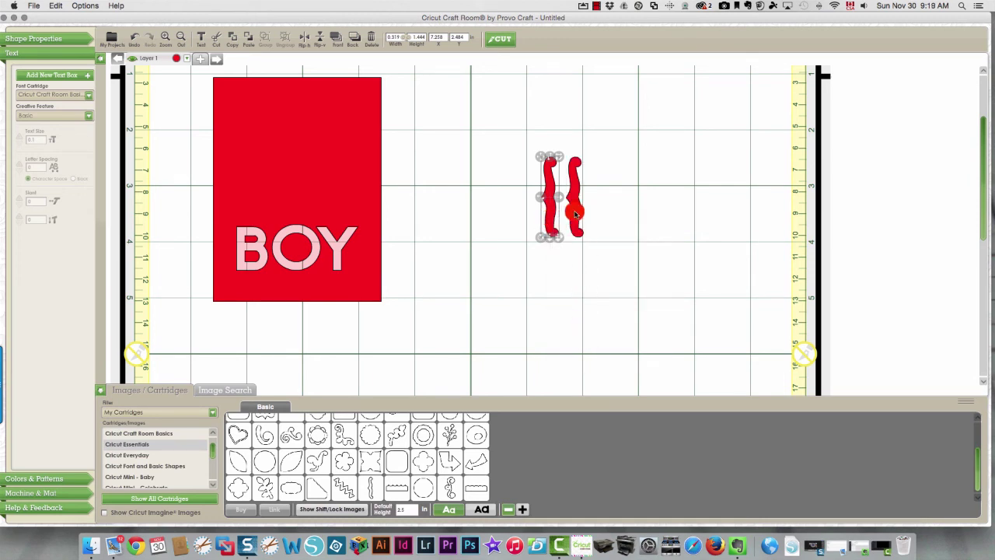
pyautogui.click(579, 211)
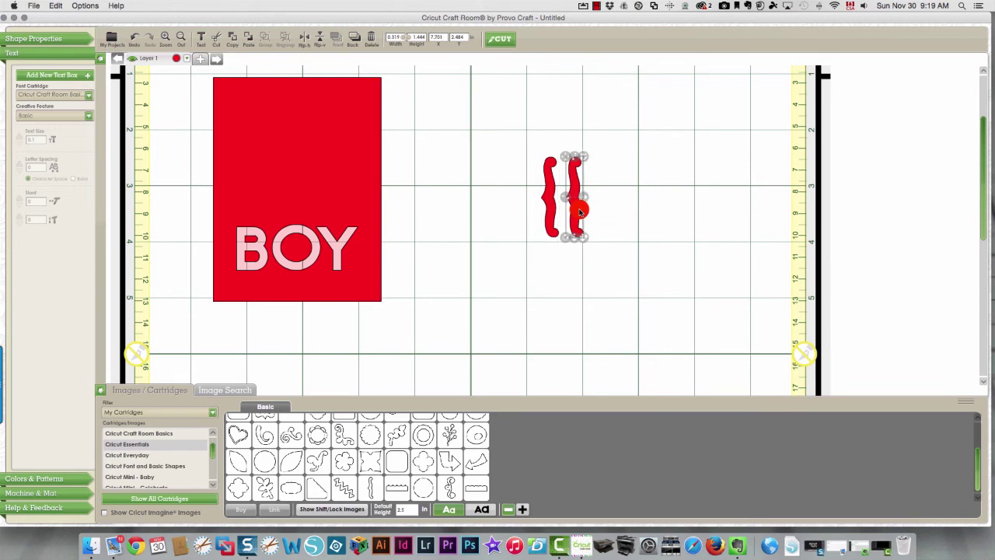
pyautogui.click(304, 39)
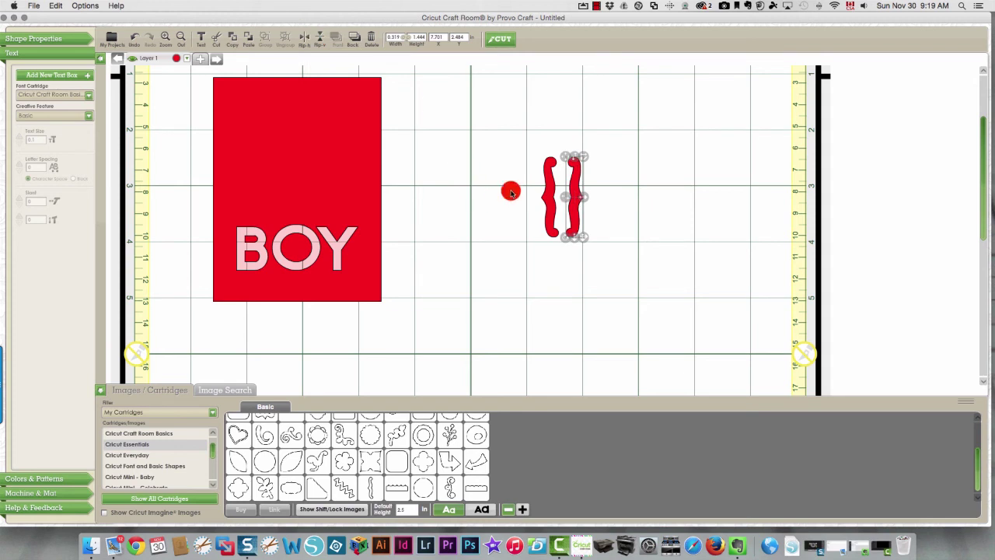
# Step: Place one bracket on each side of BOY so the card reads '{BOY}'
pyautogui.moveTo(547, 195); pyautogui.dragTo(451, 209)
pyautogui.moveTo(362, 229)
pyautogui.mouseDown()
pyautogui.moveTo(211, 241)
pyautogui.moveTo(228, 270)
pyautogui.mouseUp()
pyautogui.moveTo(571, 210)
pyautogui.mouseDown()
pyautogui.moveTo(393, 255)
pyautogui.moveTo(366, 247)
pyautogui.moveTo(366, 258)
pyautogui.moveTo(368, 249)
pyautogui.mouseUp()
pyautogui.click(483, 195)
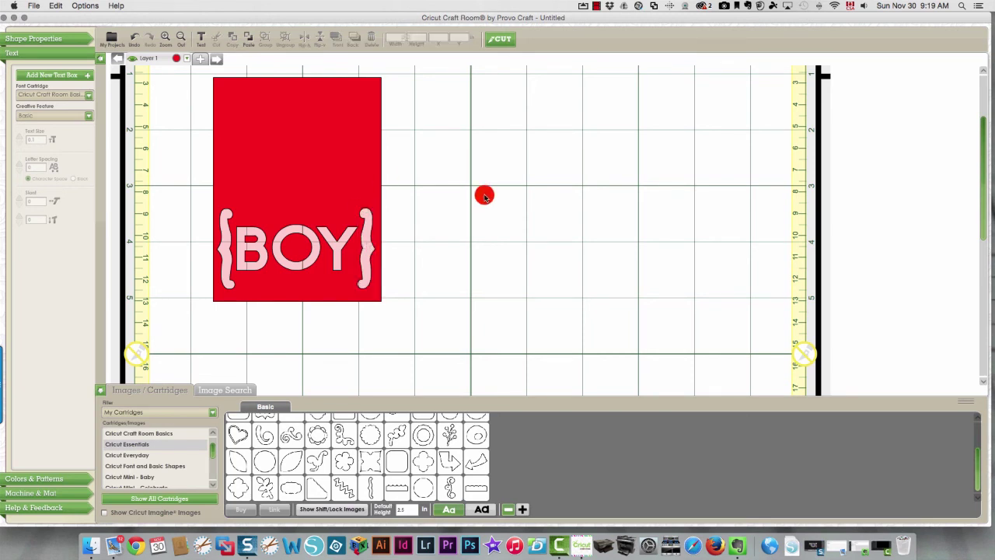
pyautogui.click(337, 263)
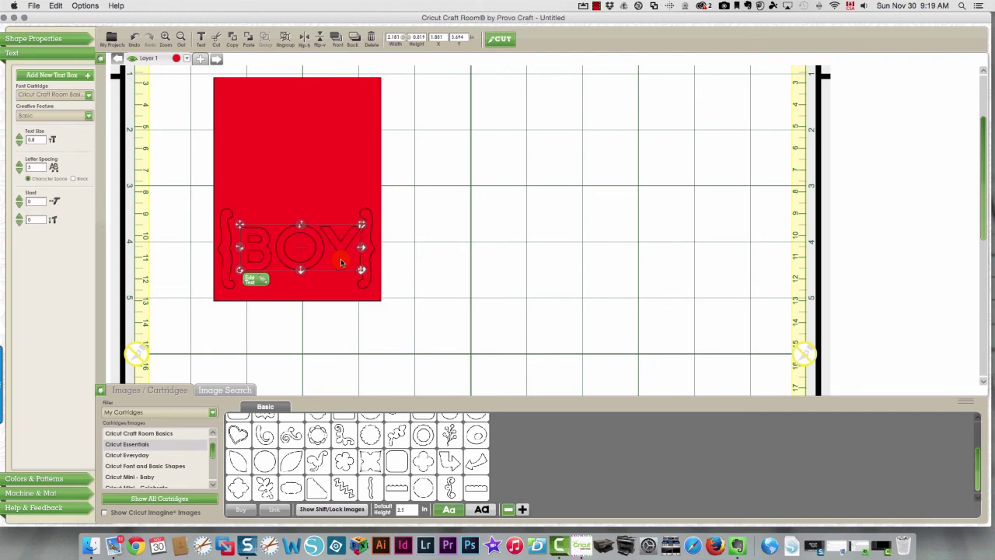
pyautogui.click(450, 210)
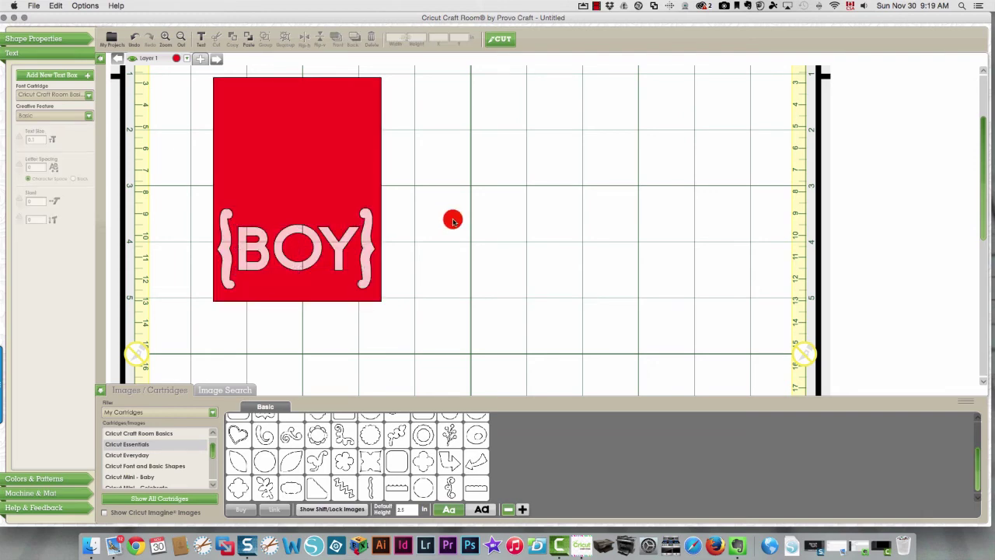
pyautogui.scroll(3, 492, 215)
pyautogui.scroll(-4, 492, 218)
pyautogui.scroll(-3, 493, 216)
pyautogui.scroll(4, 492, 215)
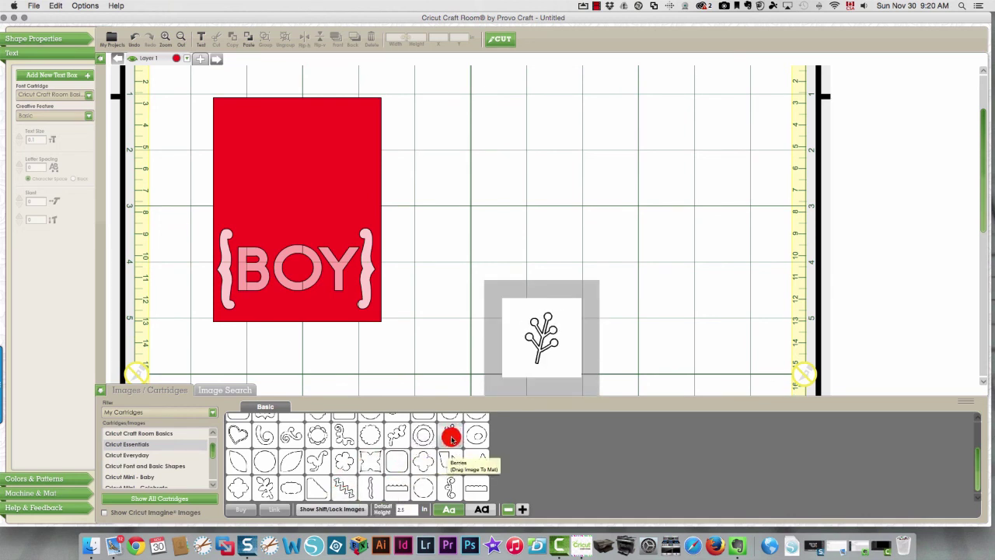
# Step: Add the zigzag shape from the shifted image set, then rotate it horizontal and widen it
pyautogui.scroll(2, 271, 456)
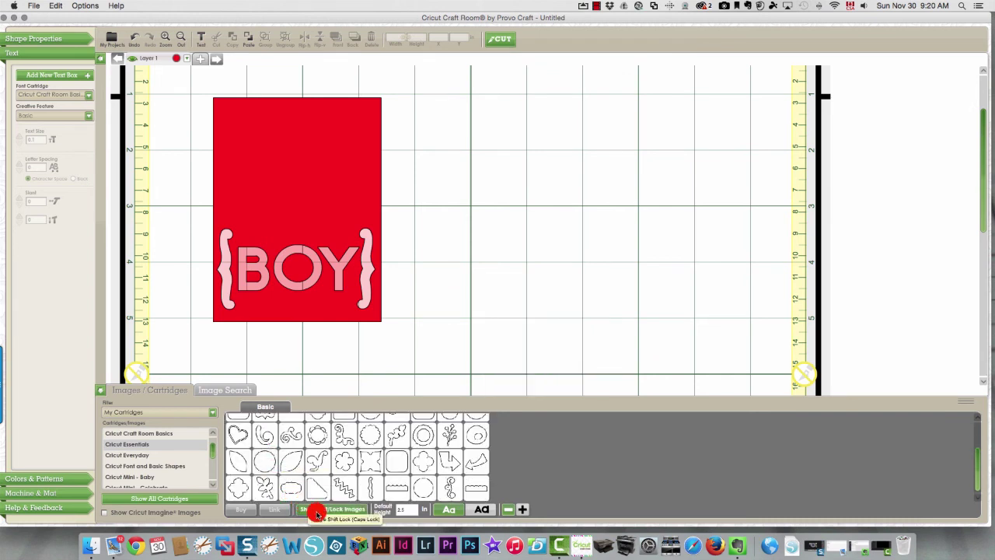
pyautogui.click(340, 511)
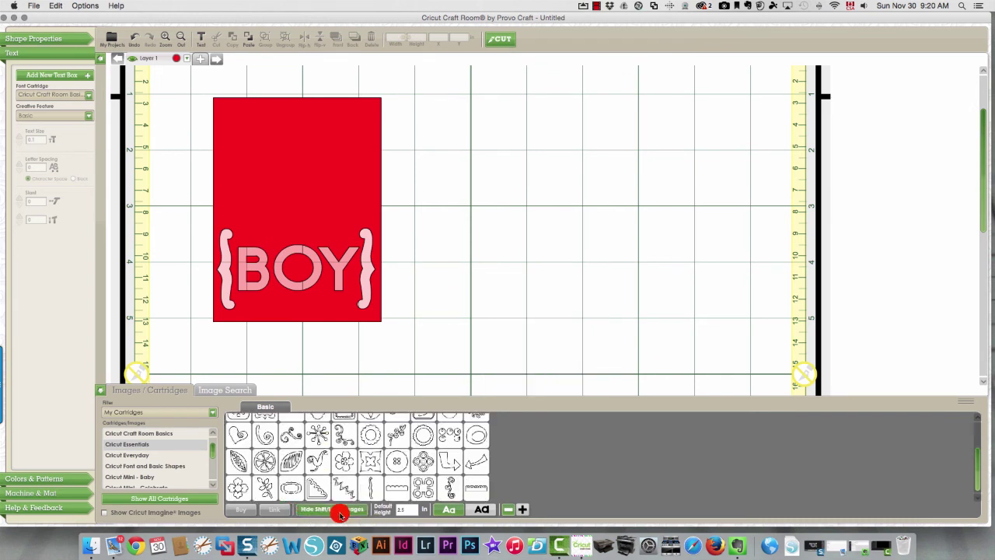
pyautogui.click(346, 490)
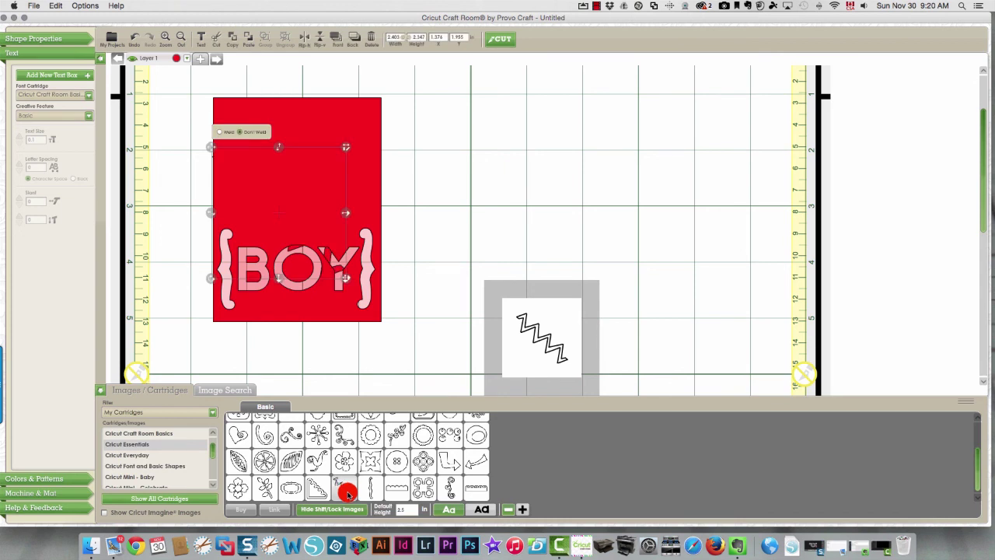
pyautogui.moveTo(211, 150); pyautogui.dragTo(453, 149)
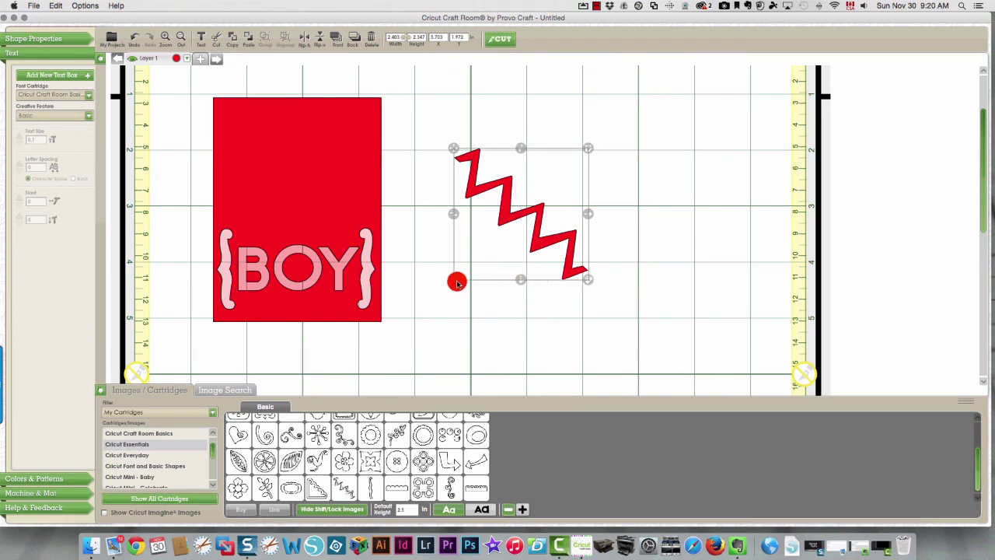
pyautogui.moveTo(455, 280); pyautogui.dragTo(531, 264)
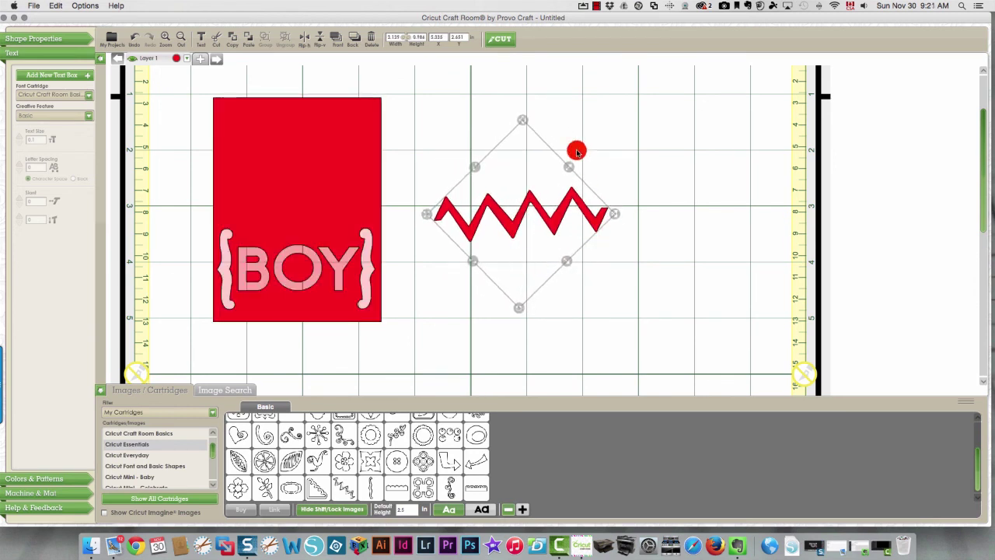
pyautogui.moveTo(568, 166); pyautogui.dragTo(590, 137)
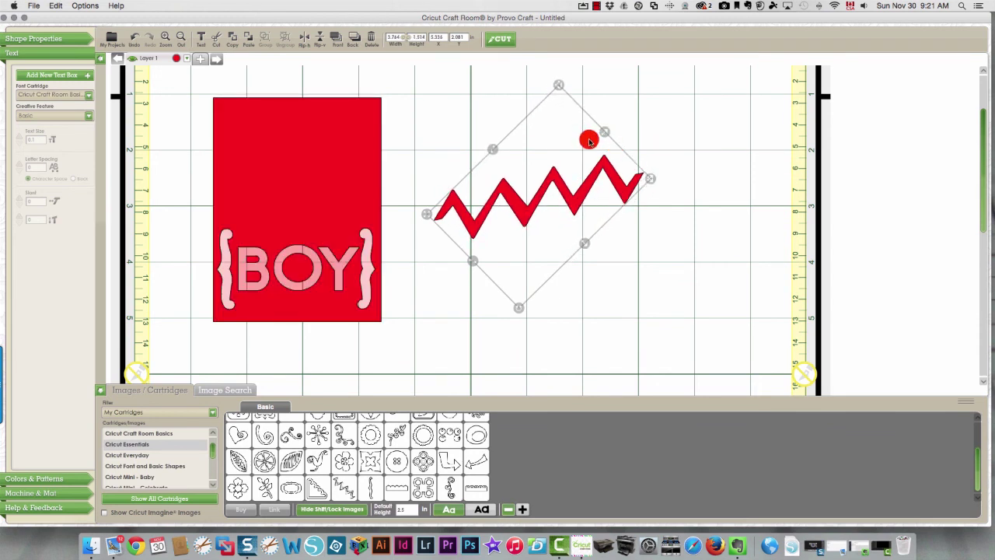
pyautogui.moveTo(517, 304); pyautogui.dragTo(491, 300)
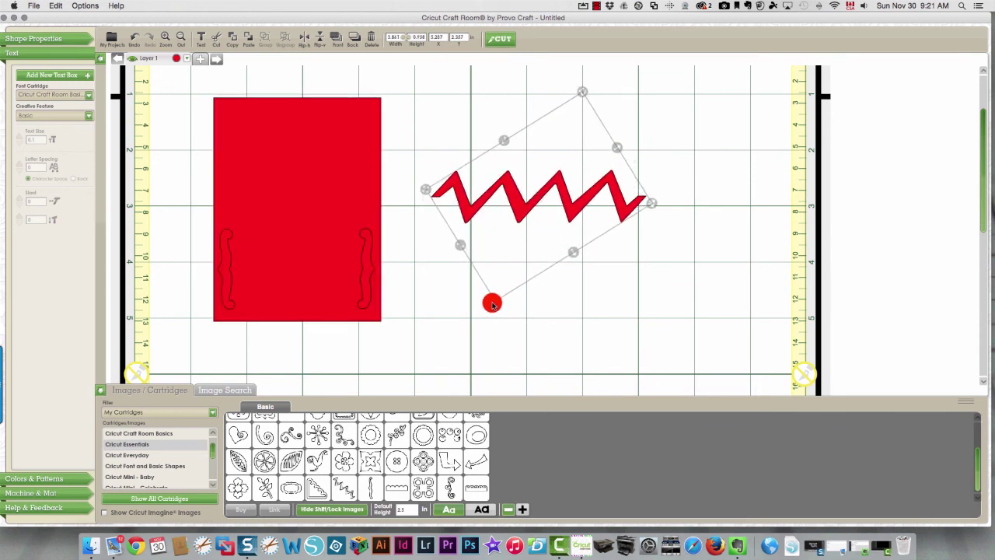
# Step: Resize the zigzag to the card width, place it across the top, and weld it in
pyautogui.moveTo(525, 215); pyautogui.dragTo(279, 161)
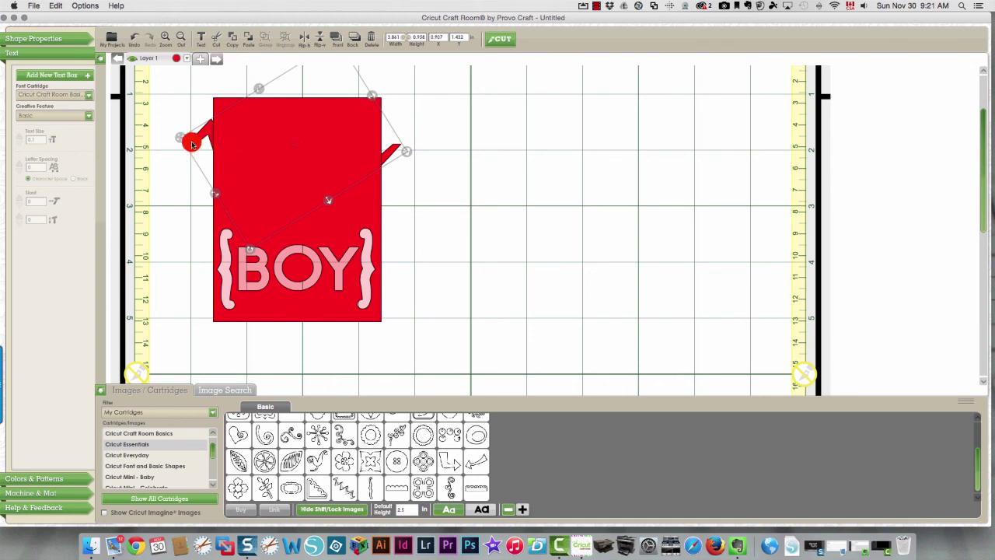
pyautogui.moveTo(372, 96); pyautogui.dragTo(344, 106)
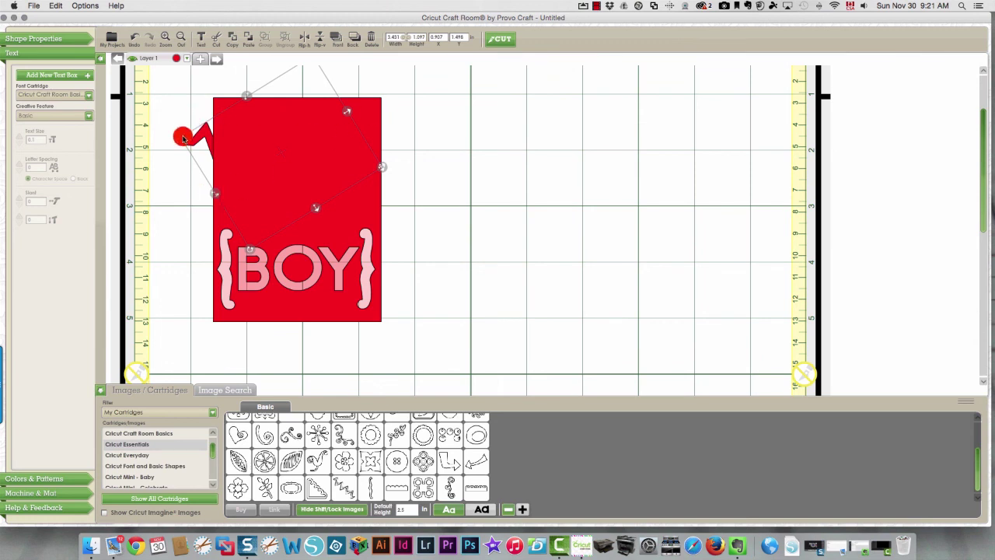
pyautogui.moveTo(182, 133); pyautogui.dragTo(518, 152)
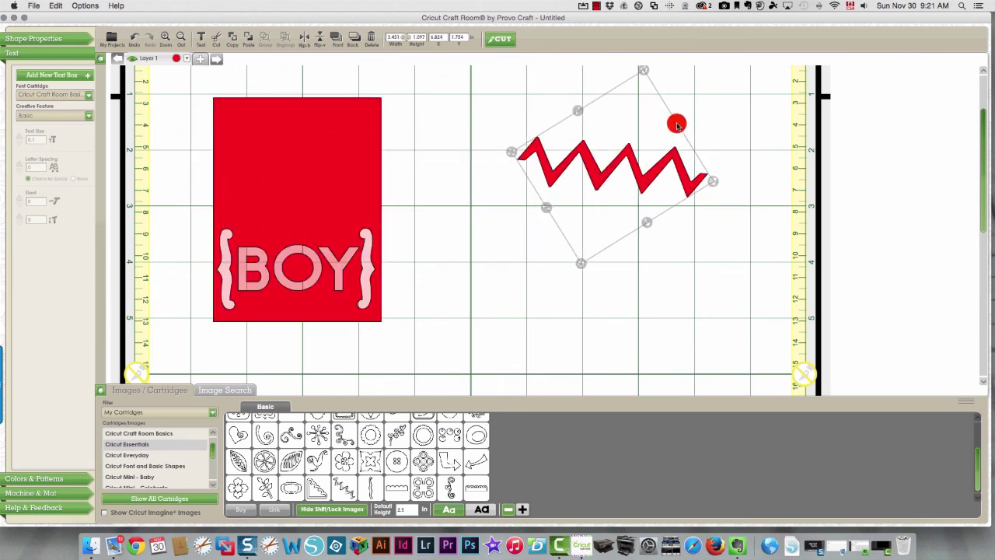
pyautogui.moveTo(676, 123); pyautogui.dragTo(644, 139)
pyautogui.moveTo(623, 201); pyautogui.dragTo(321, 174)
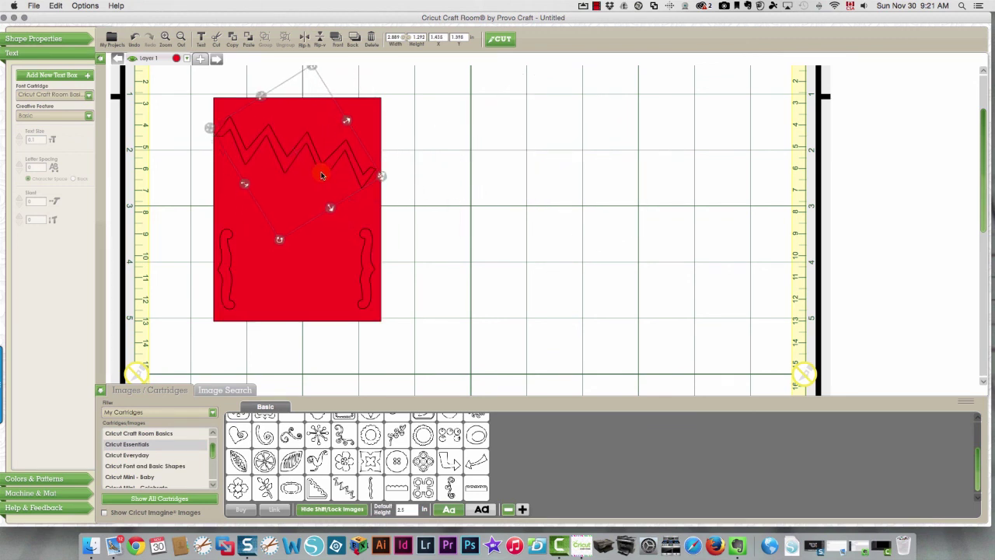
pyautogui.click(207, 95)
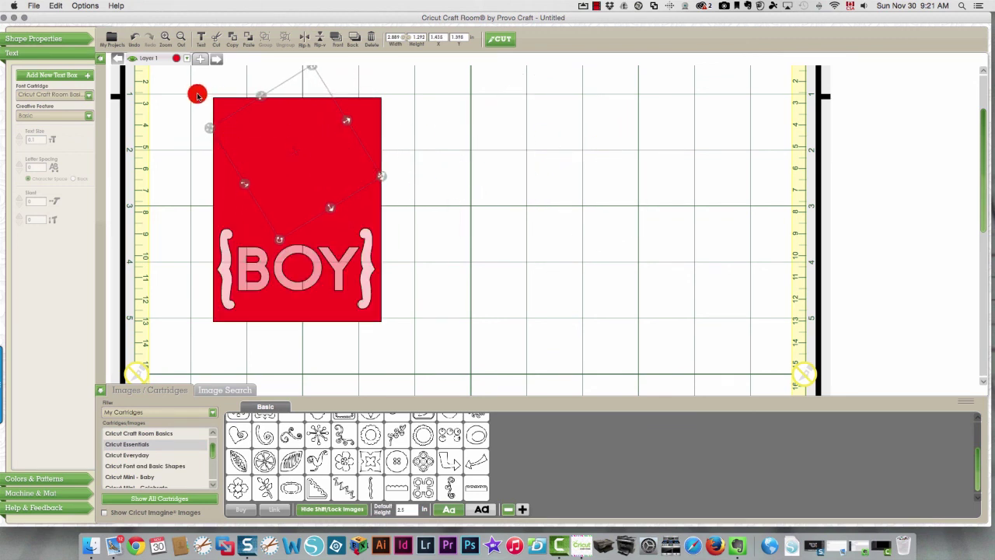
pyautogui.scroll(3, 198, 95)
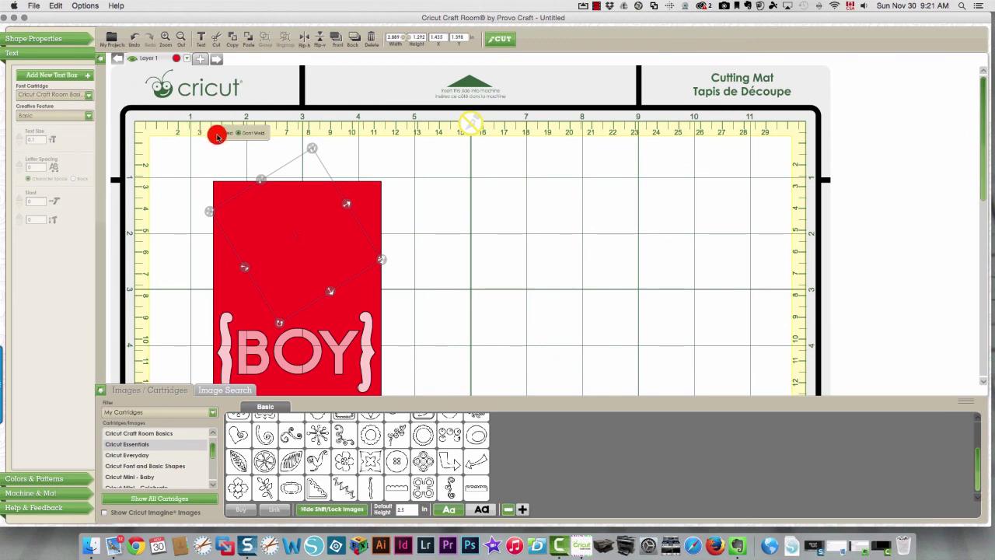
pyautogui.click(466, 216)
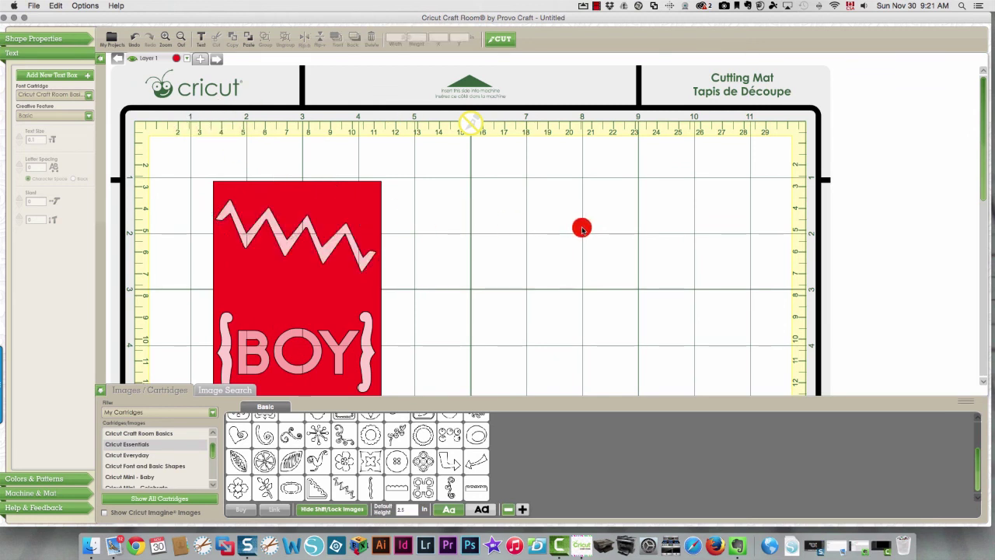